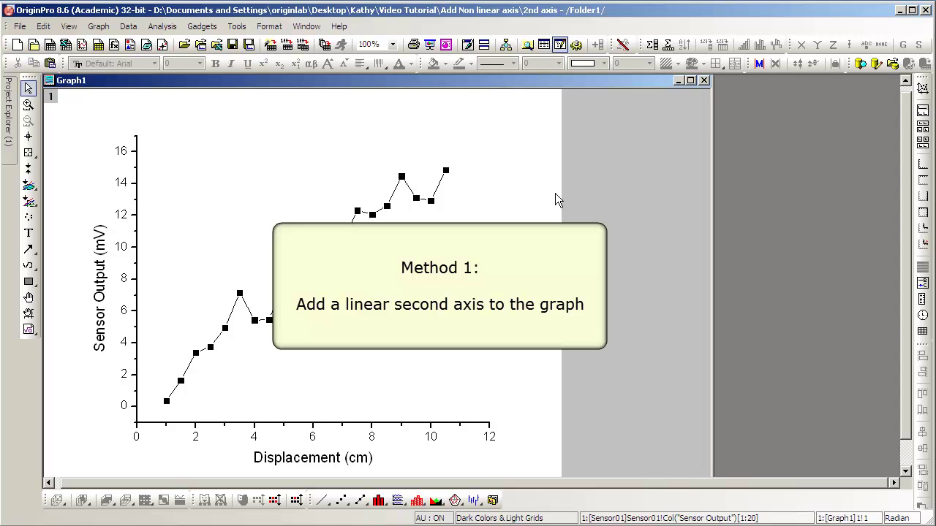
# Step: Show the top X axis with its ticks and title it 'Displacement(Inch)'
pyautogui.doubleClick(414, 424)
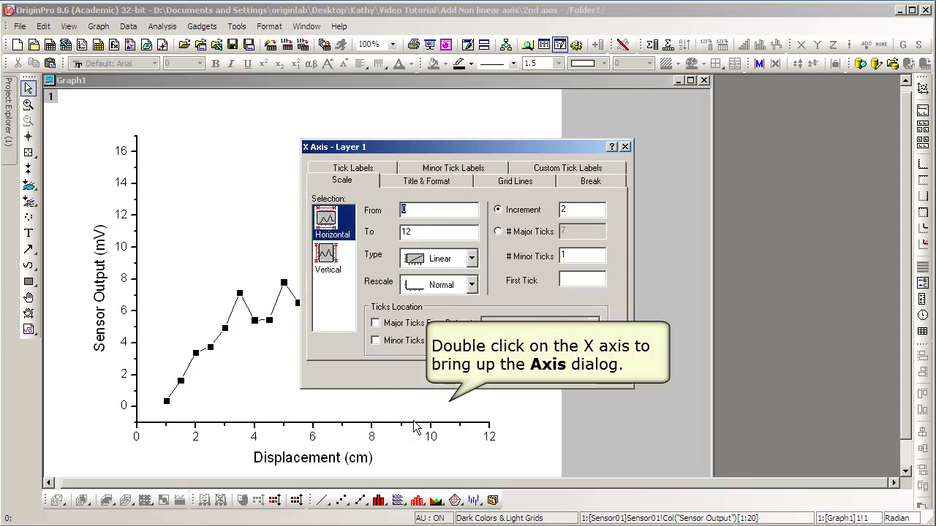
pyautogui.moveTo(468, 150); pyautogui.dragTo(730, 122)
pyautogui.click(722, 158)
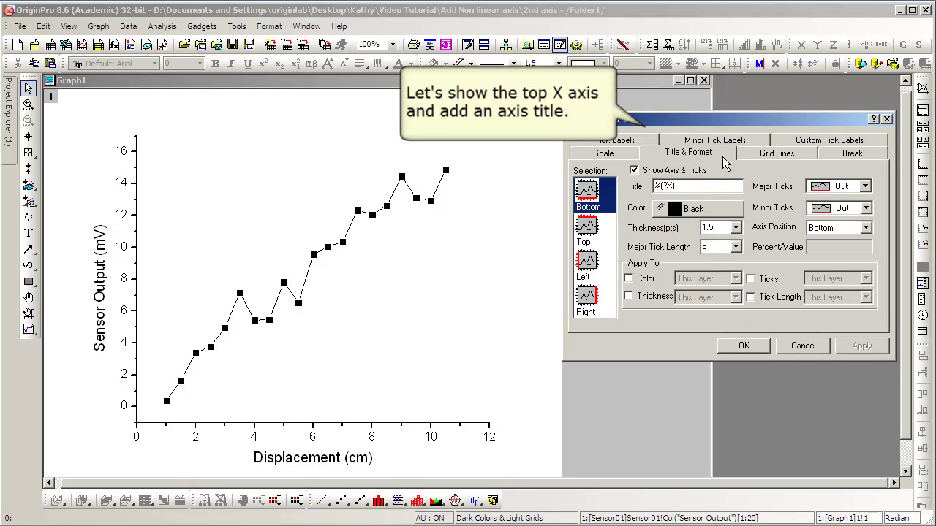
pyautogui.click(604, 225)
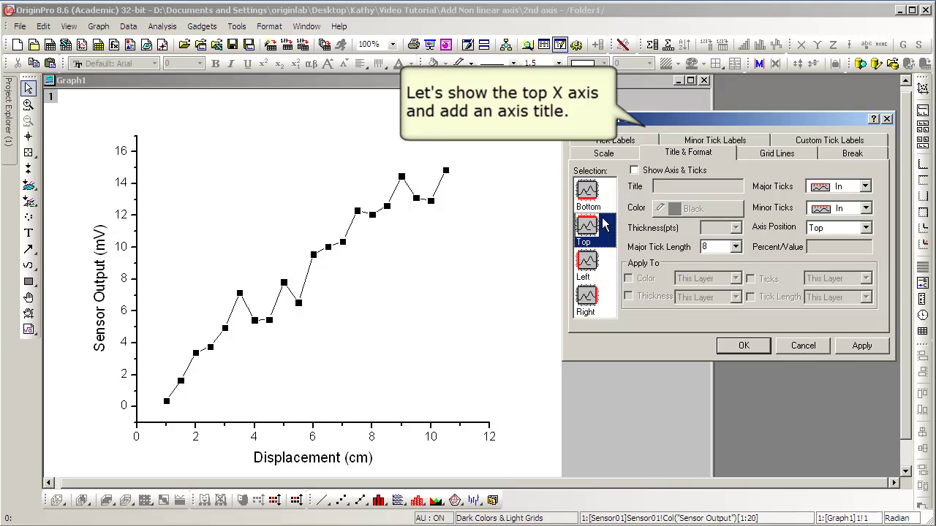
pyautogui.click(634, 170)
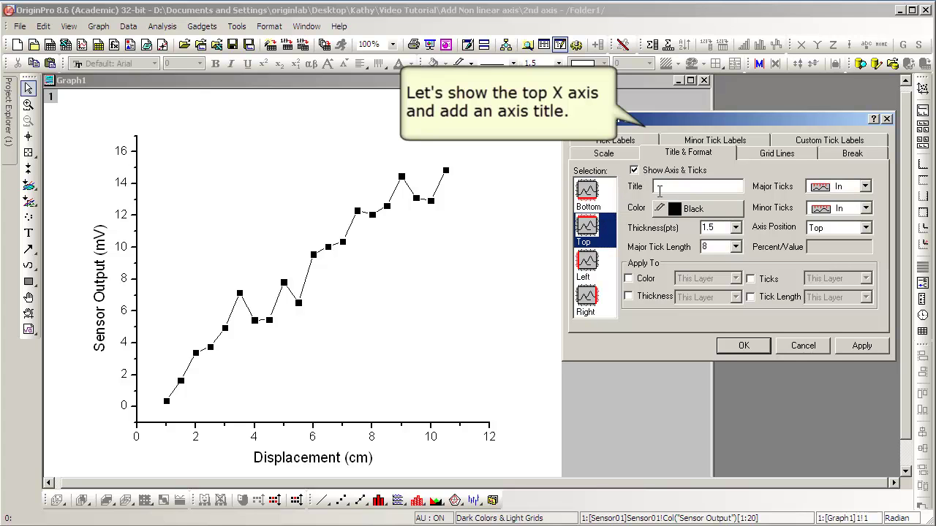
pyautogui.click(659, 190)
pyautogui.write('Displacement(Inch)')
pyautogui.click(883, 345)
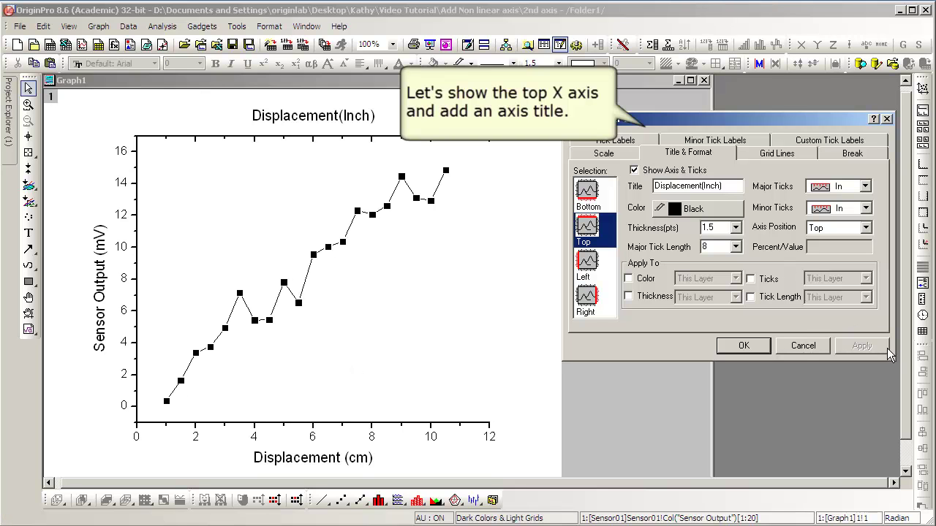
pyautogui.click(618, 140)
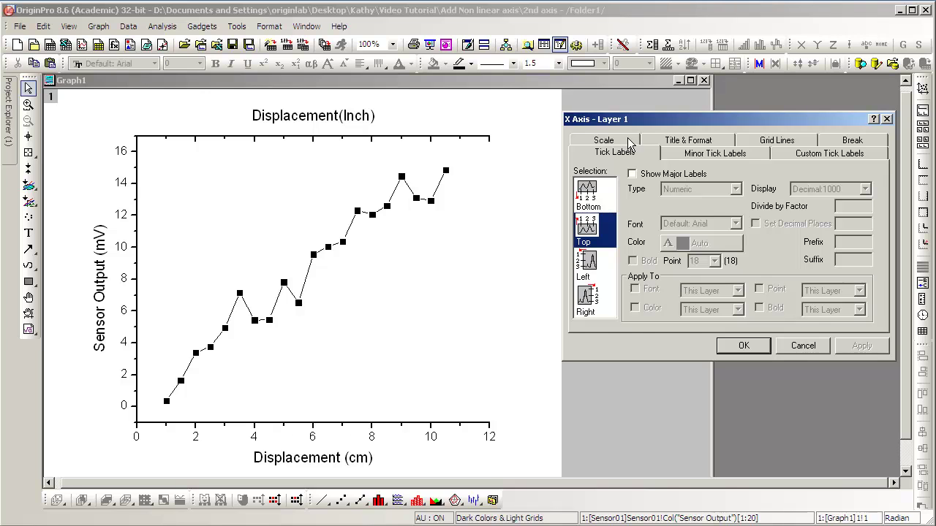
# Step: Show top-axis major labels divided by 2.54, with 1 decimal place
pyautogui.click(632, 174)
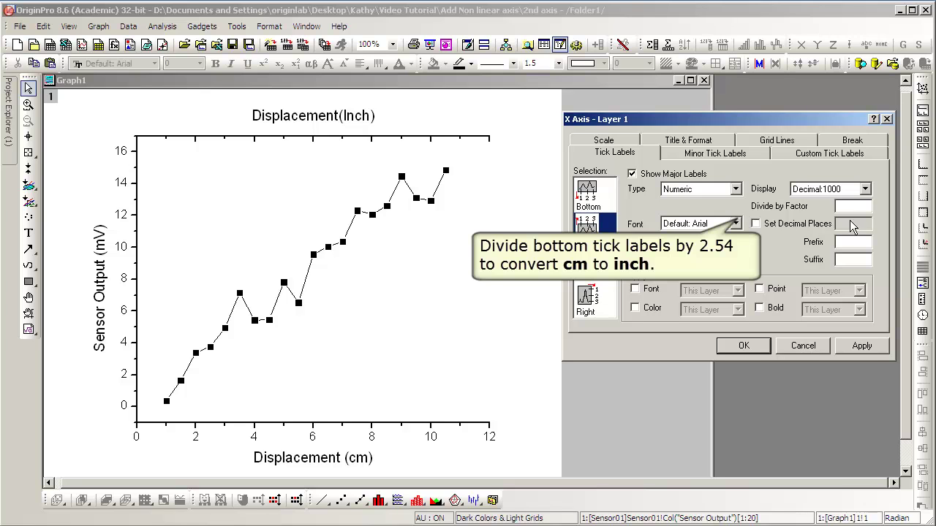
pyautogui.write('2.54')
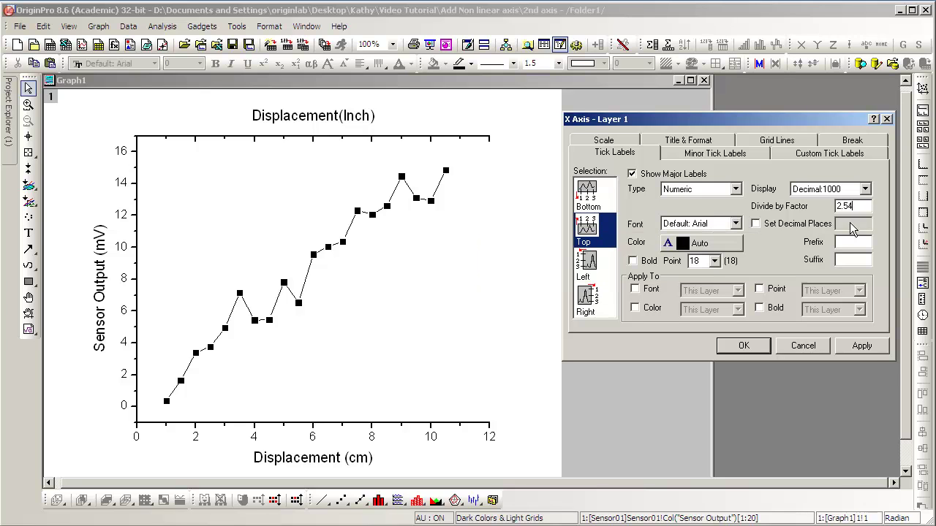
pyautogui.click(883, 345)
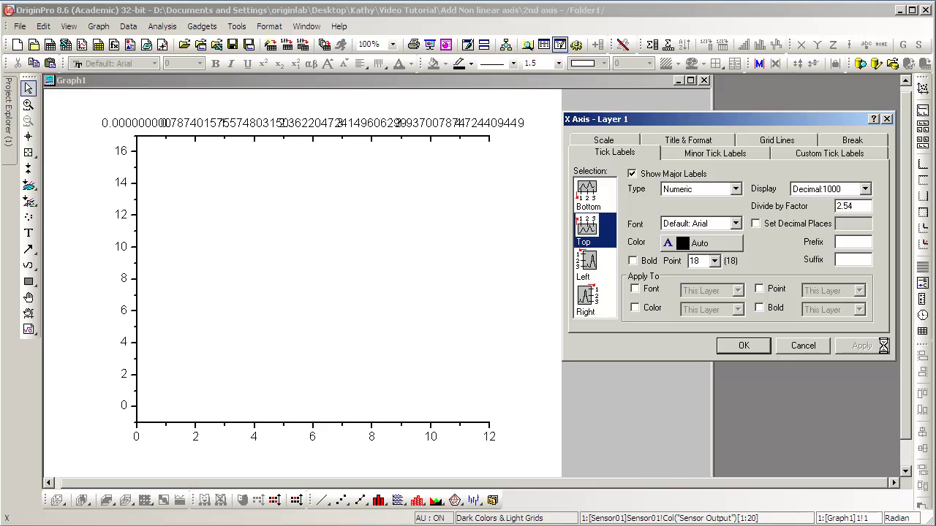
pyautogui.click(754, 224)
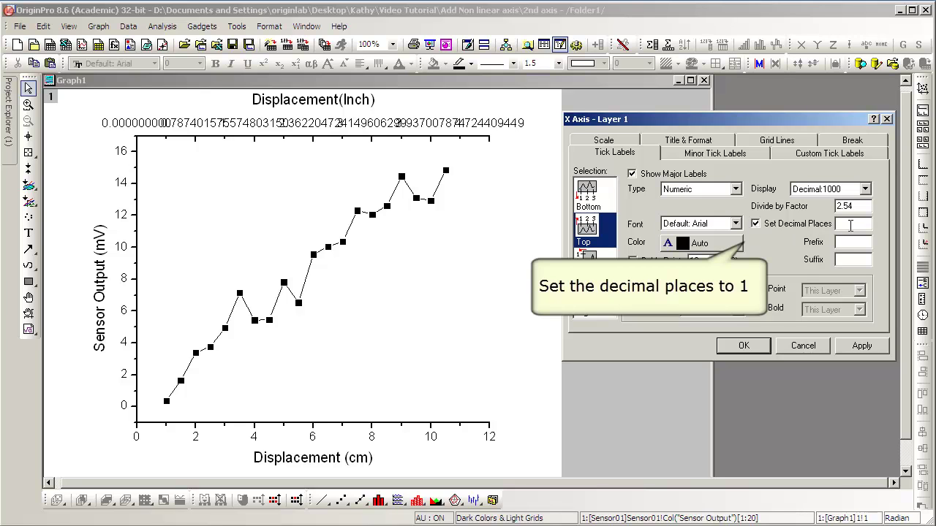
pyautogui.write('1')
pyautogui.click(884, 345)
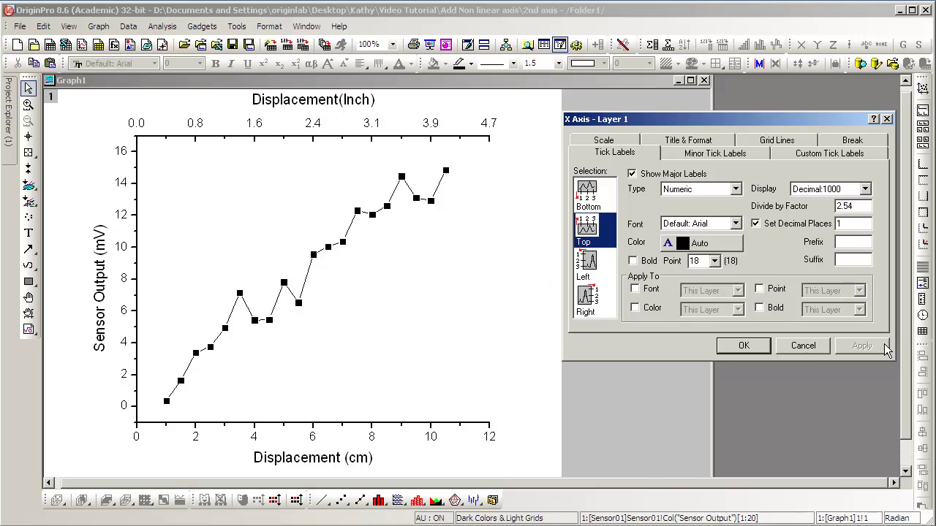
pyautogui.click(808, 143)
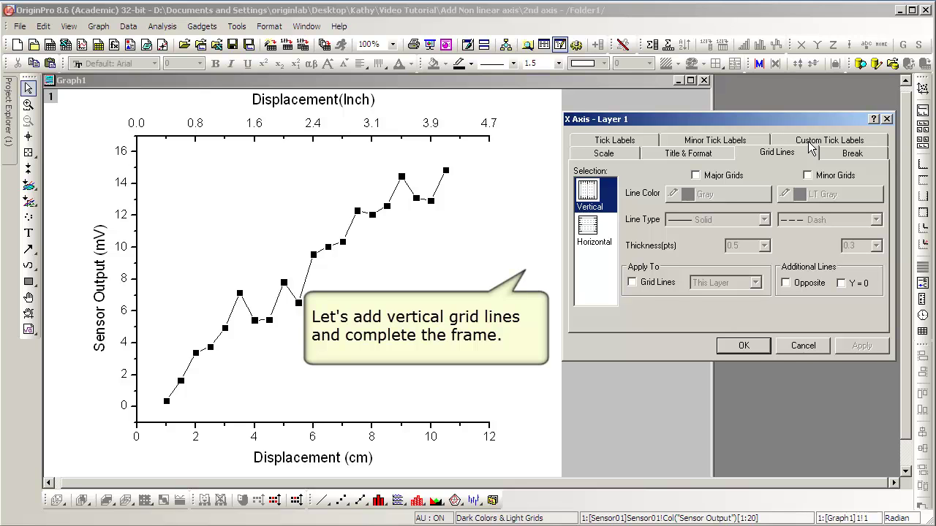
# Step: Turn on major vertical grid lines and an opposite horizontal frame line, then confirm the axis settings
pyautogui.click(695, 175)
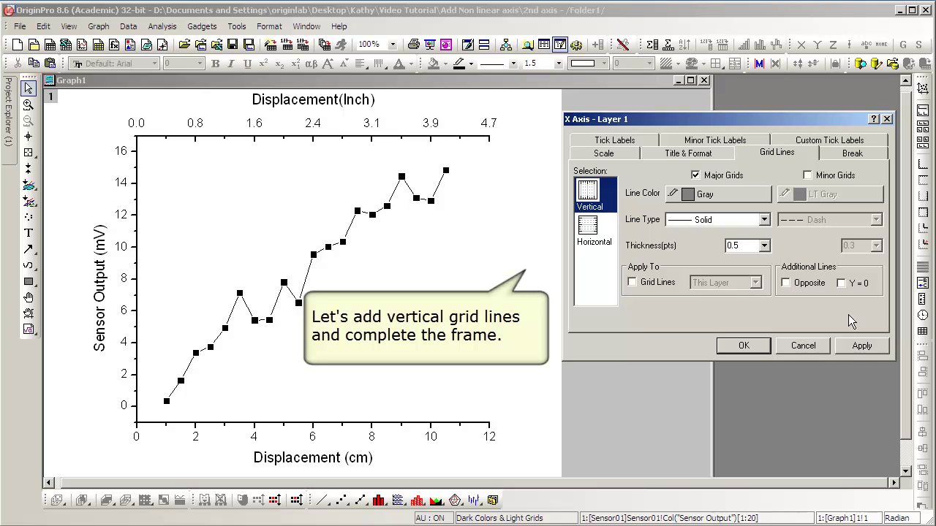
pyautogui.click(881, 348)
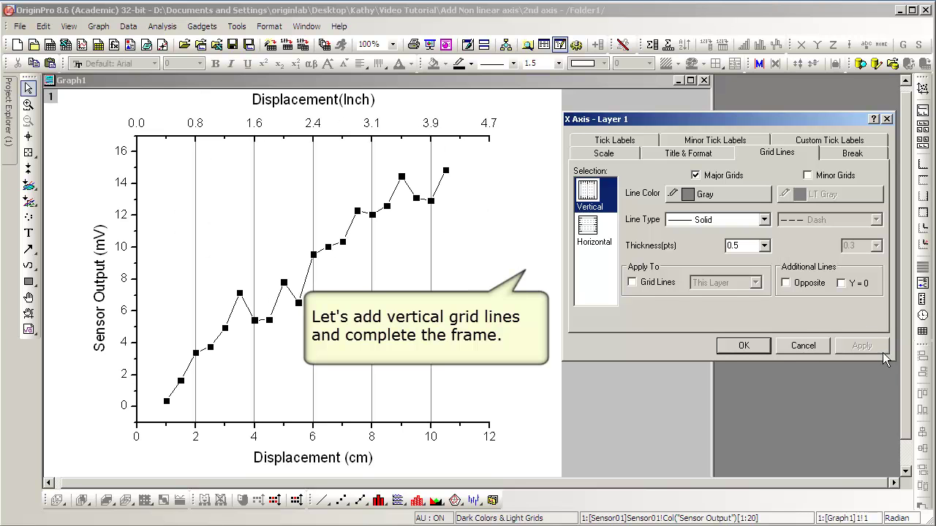
pyautogui.click(599, 235)
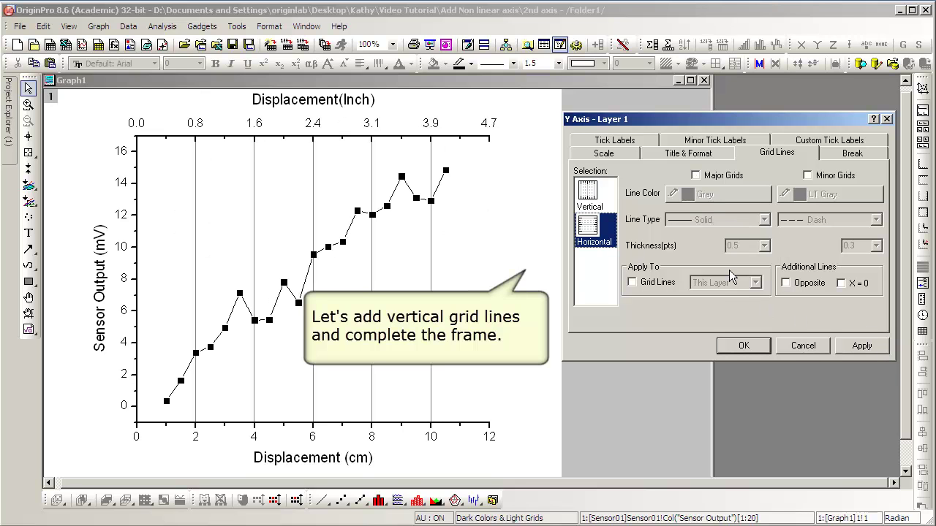
pyautogui.click(785, 283)
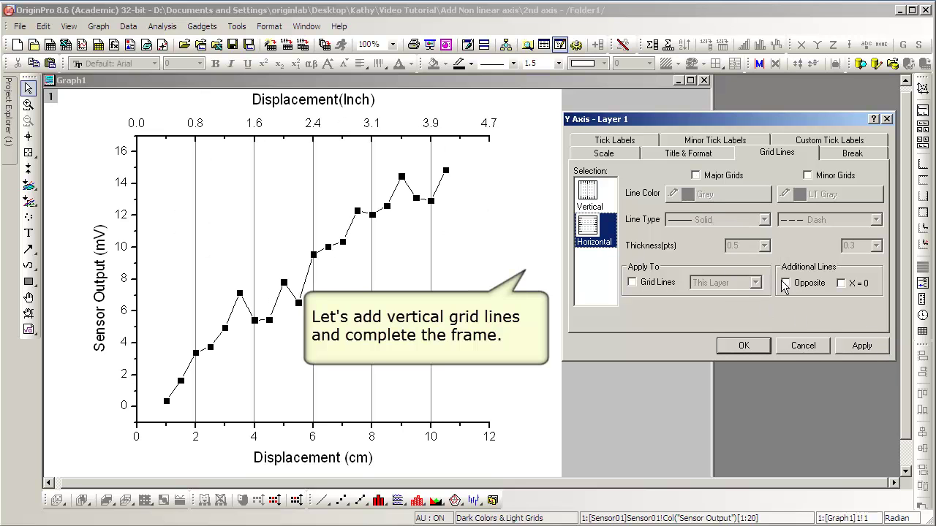
pyautogui.click(875, 348)
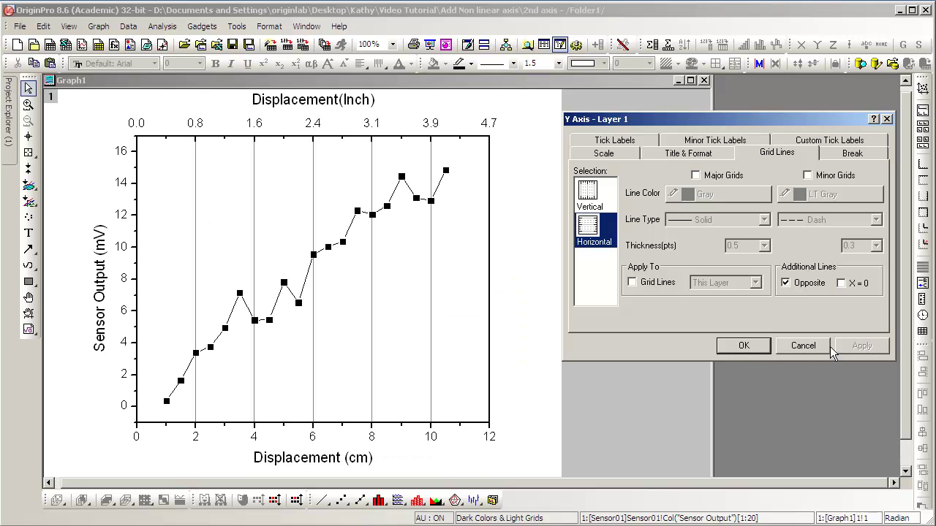
pyautogui.click(744, 345)
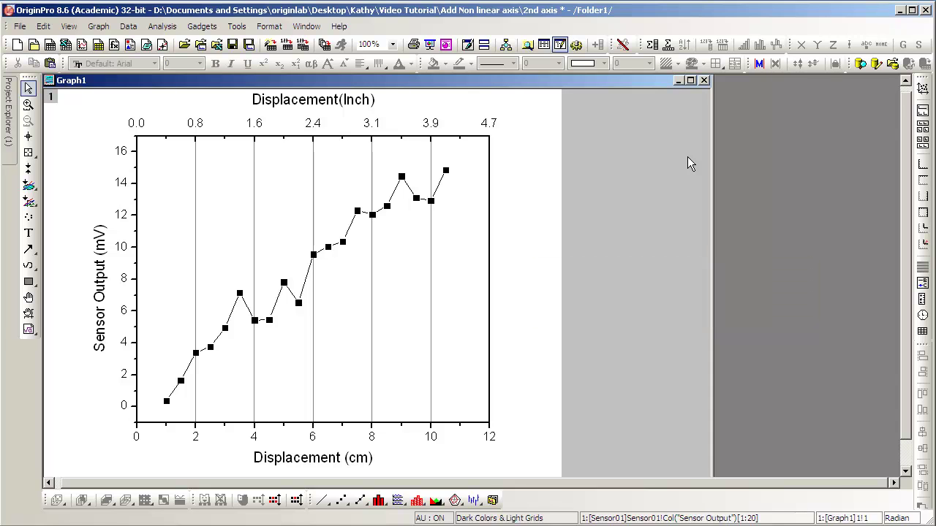
# Step: Switch to the Graph4 wavelength graph and open Graph > Layer Management
pyautogui.click(682, 81)
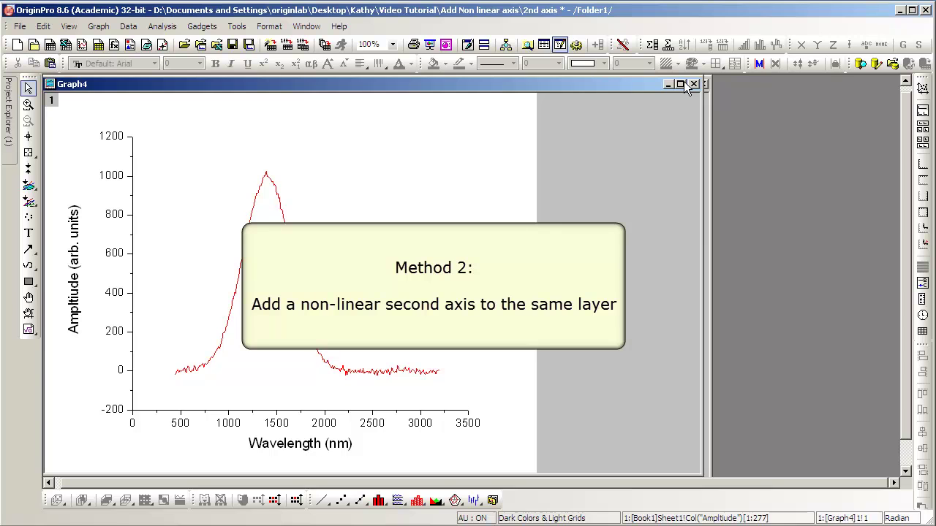
pyautogui.click(98, 27)
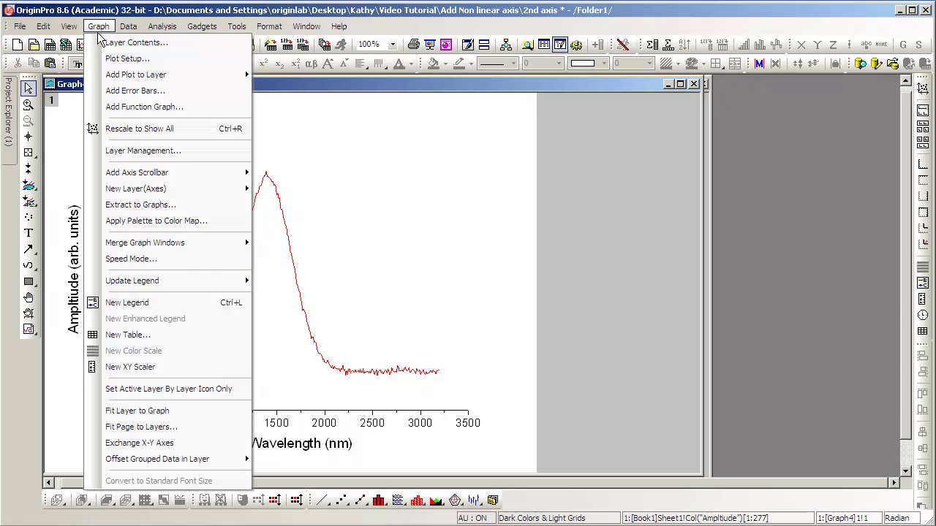
pyautogui.click(190, 152)
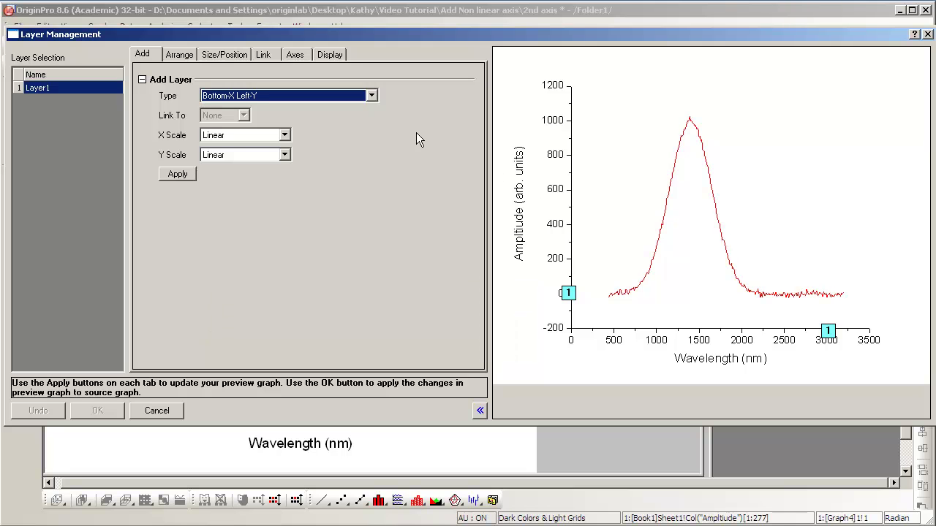
# Step: Enable the top axis with inward ticks and tick labels from the formula 1240/x
pyautogui.click(301, 55)
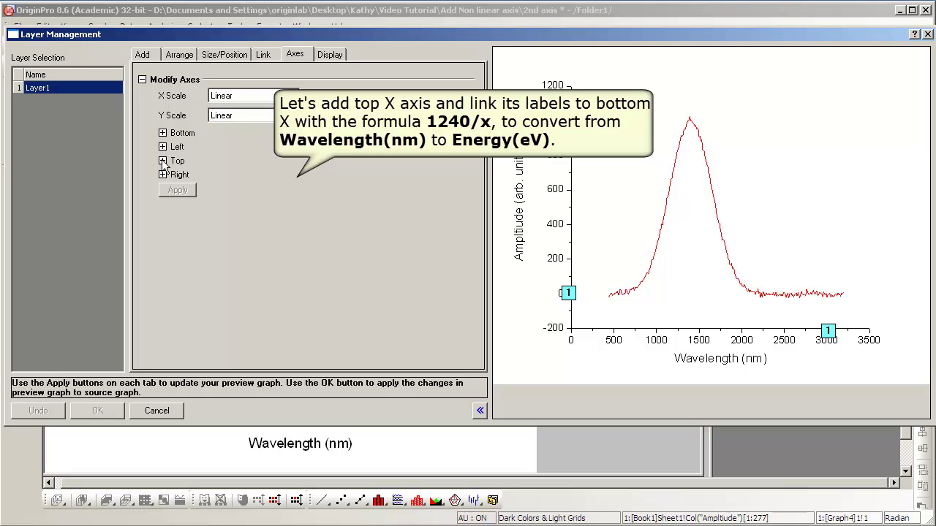
pyautogui.click(163, 162)
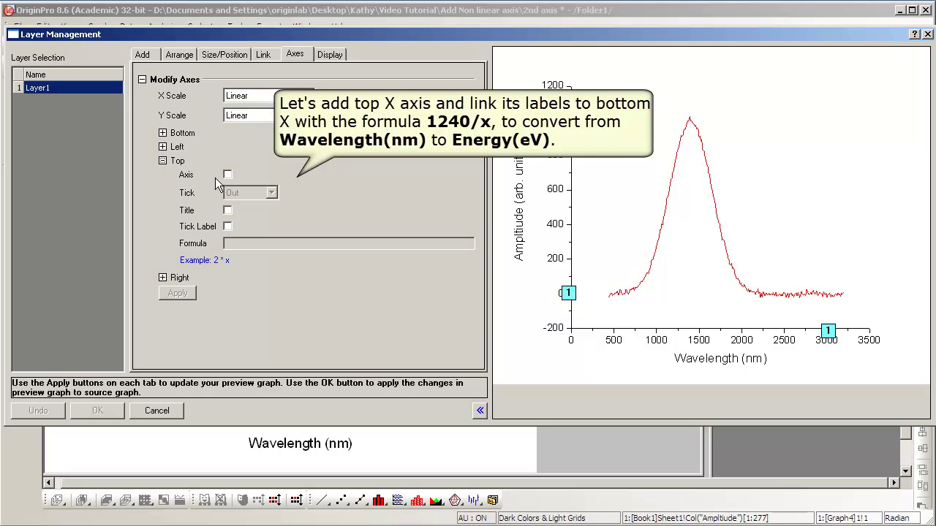
pyautogui.click(227, 175)
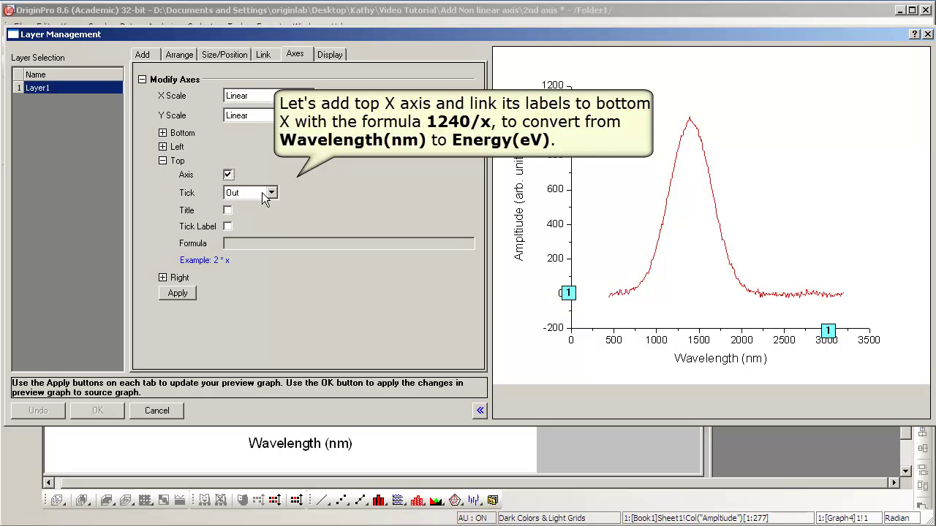
pyautogui.click(264, 194)
pyautogui.click(265, 221)
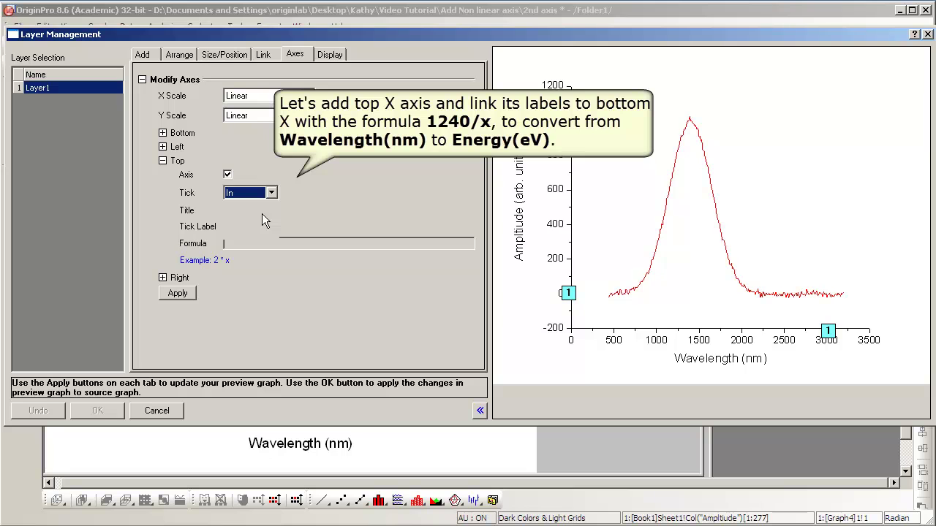
pyautogui.click(228, 226)
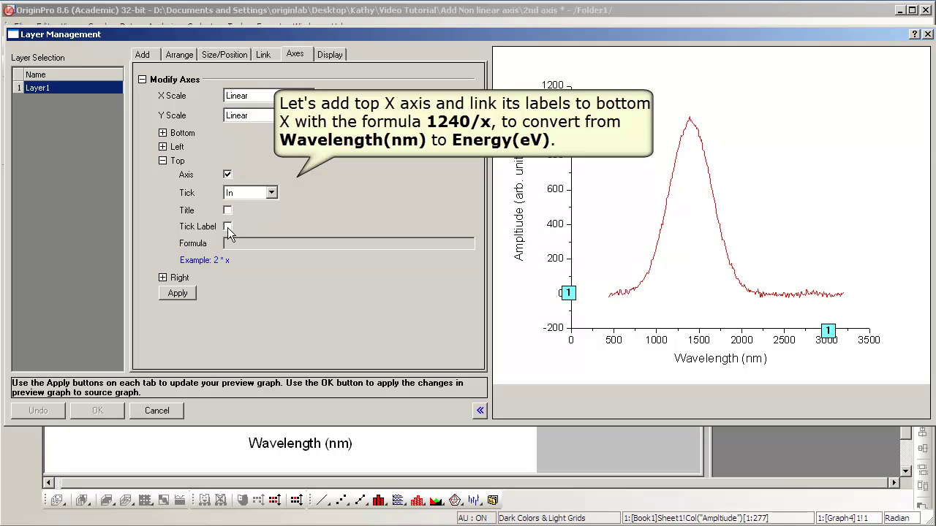
pyautogui.click(232, 243)
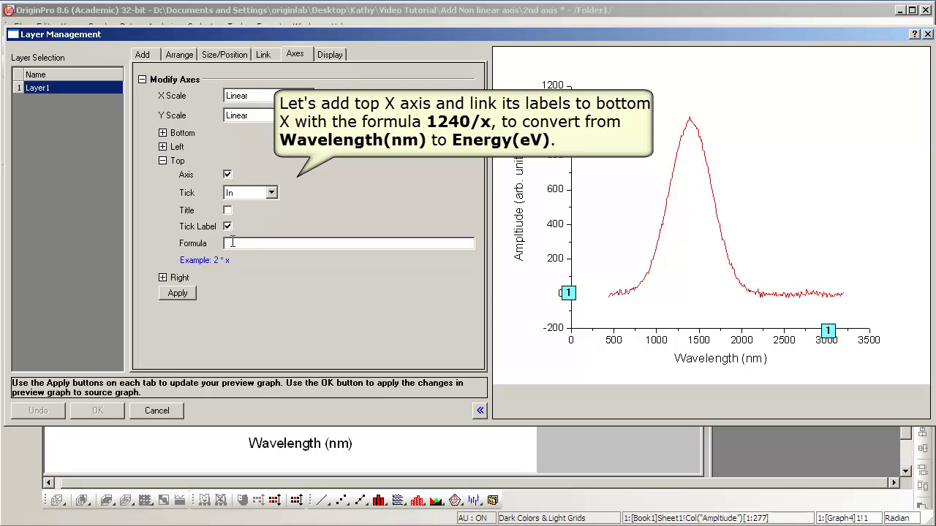
pyautogui.write('1240/x')
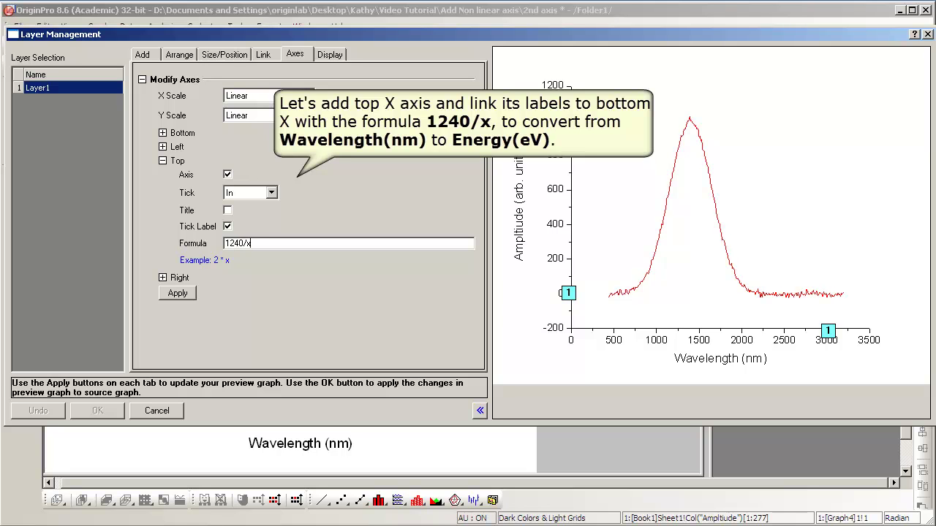
pyautogui.click(192, 298)
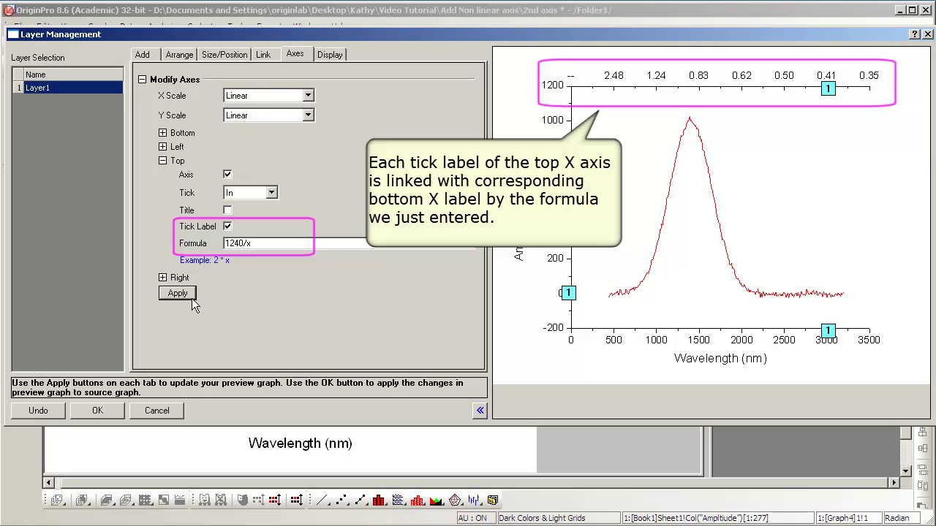
# Step: Turn on the right Y axis, apply it, and confirm Layer Management
pyautogui.click(162, 161)
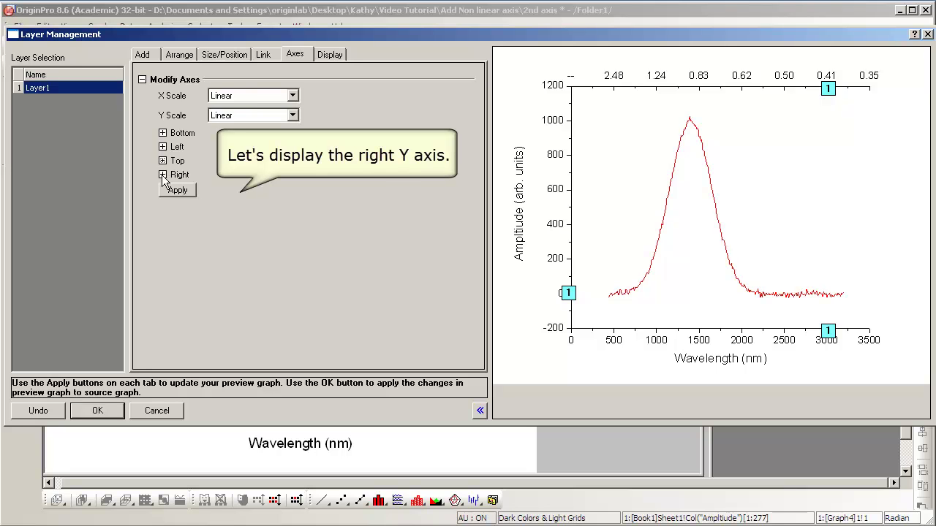
pyautogui.click(163, 176)
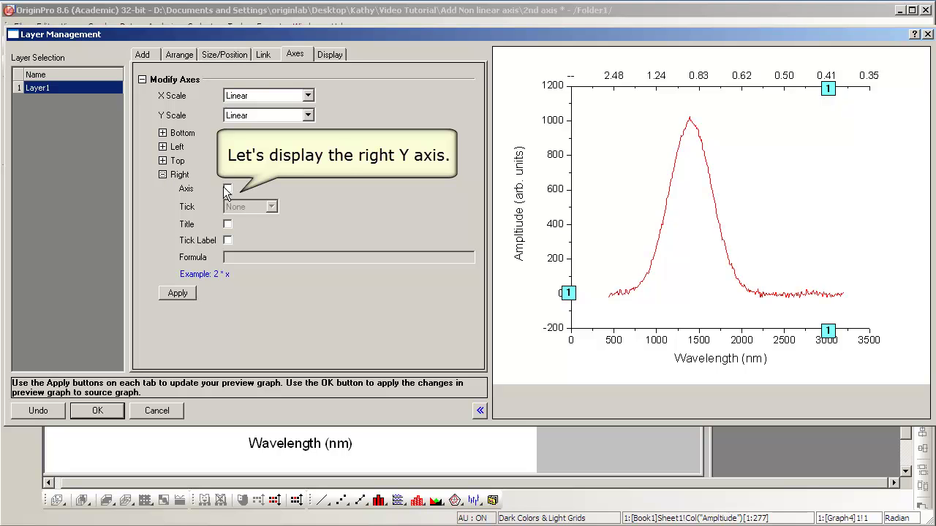
pyautogui.click(227, 188)
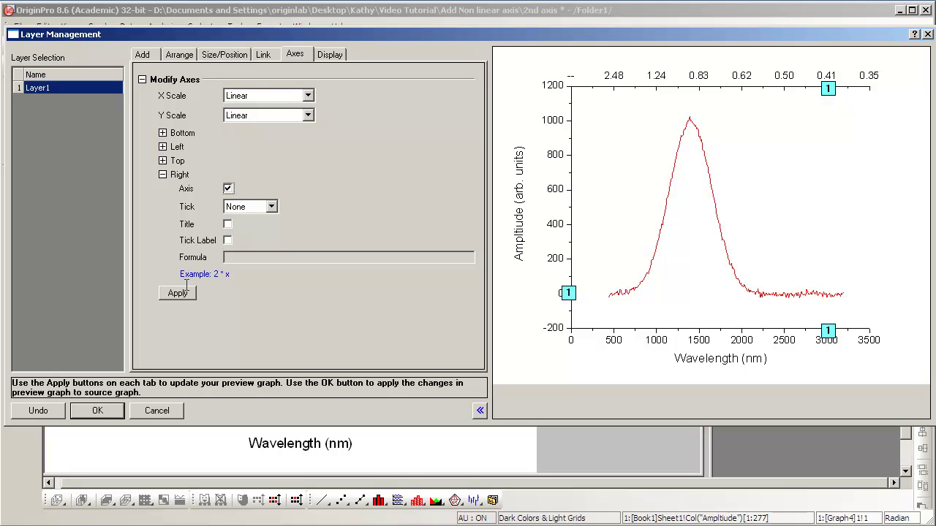
pyautogui.click(187, 295)
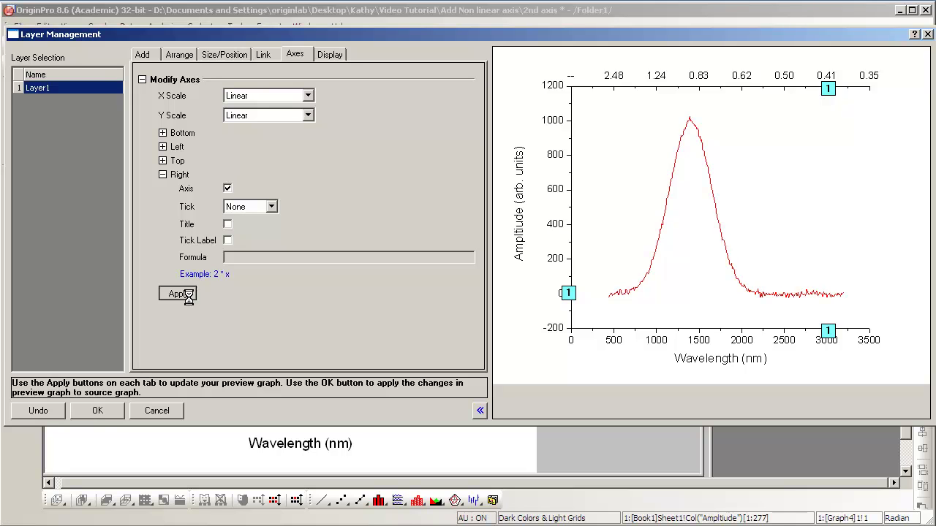
pyautogui.click(188, 295)
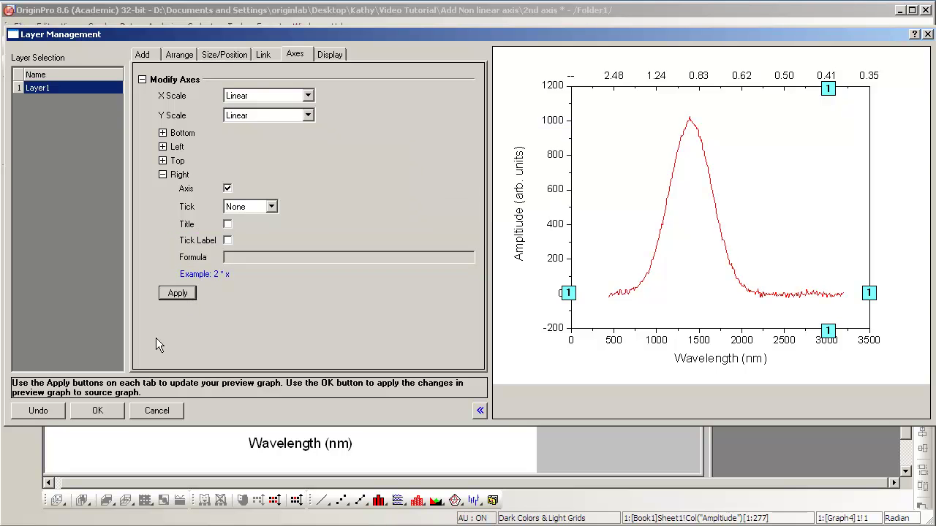
pyautogui.click(115, 411)
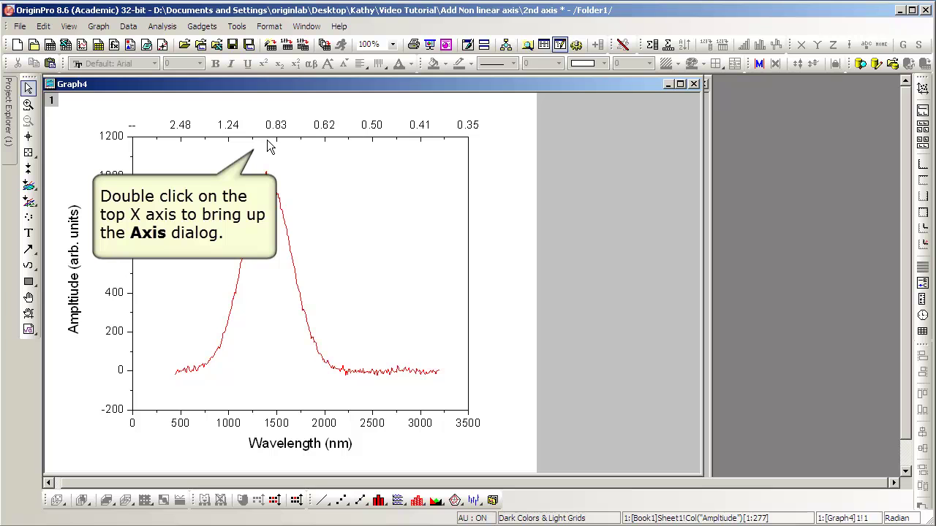
# Step: Paste 'Energy (ev) = 1240 / Wavelength (nm)' as the top X axis title and apply it
pyautogui.doubleClick(267, 137)
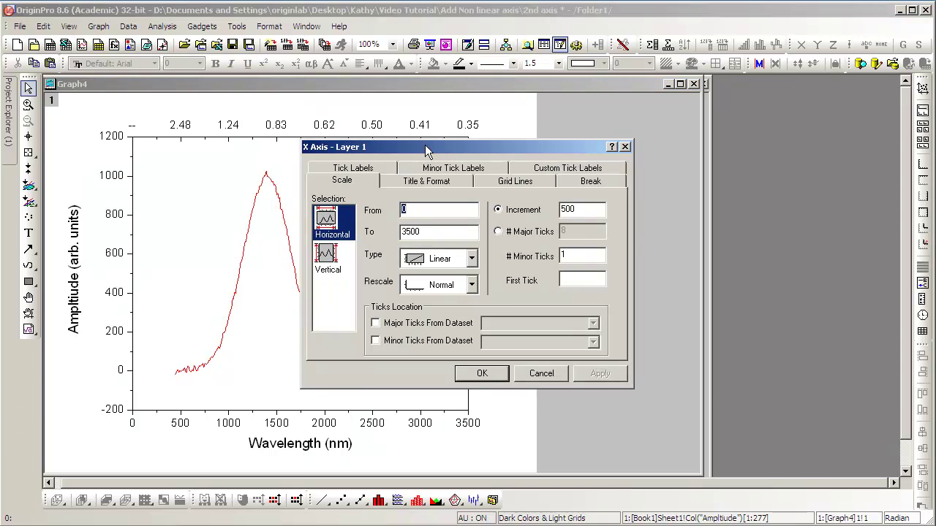
pyautogui.moveTo(428, 150); pyautogui.dragTo(656, 150)
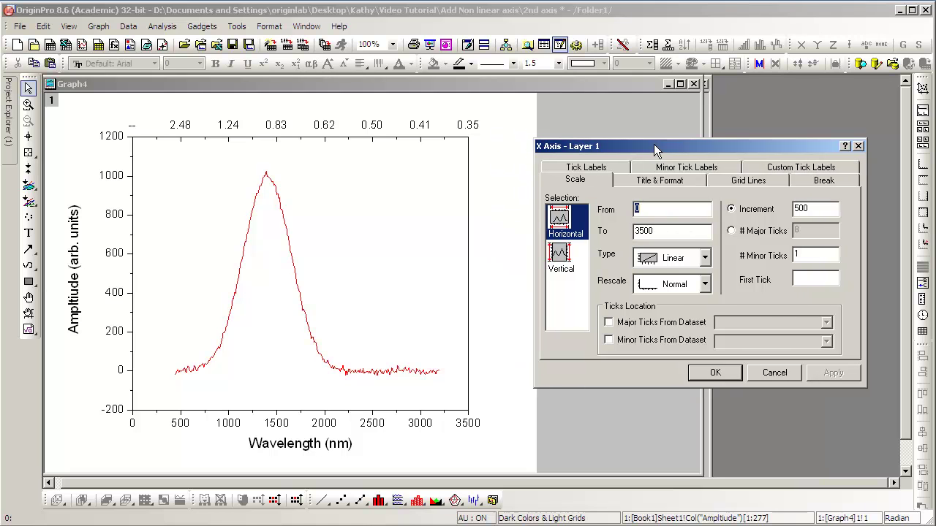
pyautogui.click(690, 180)
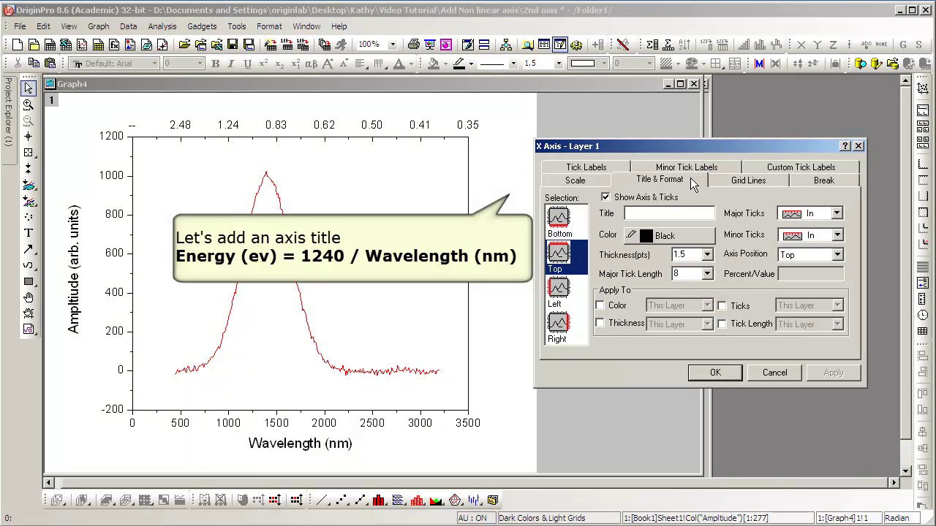
pyautogui.click(663, 212)
pyautogui.write('Energy (ev) = 1240 / Wavelength (nm)')
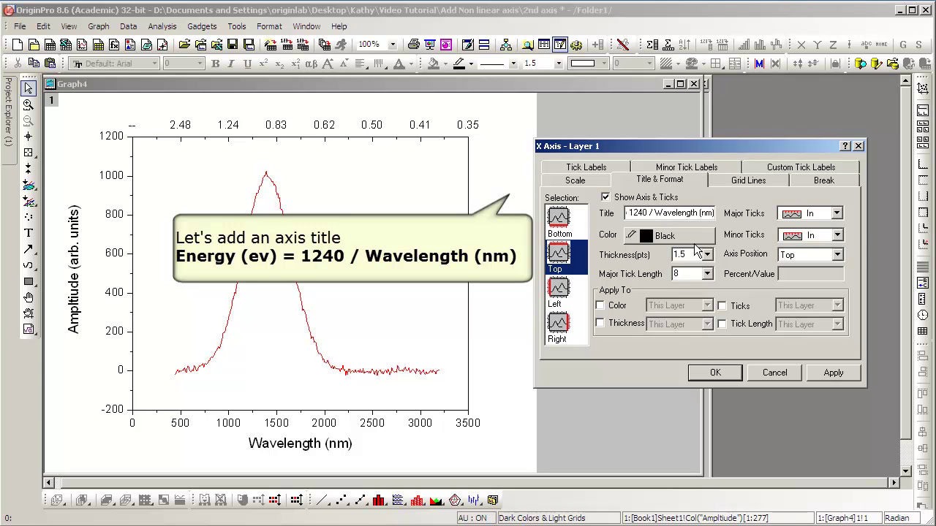
pyautogui.click(848, 373)
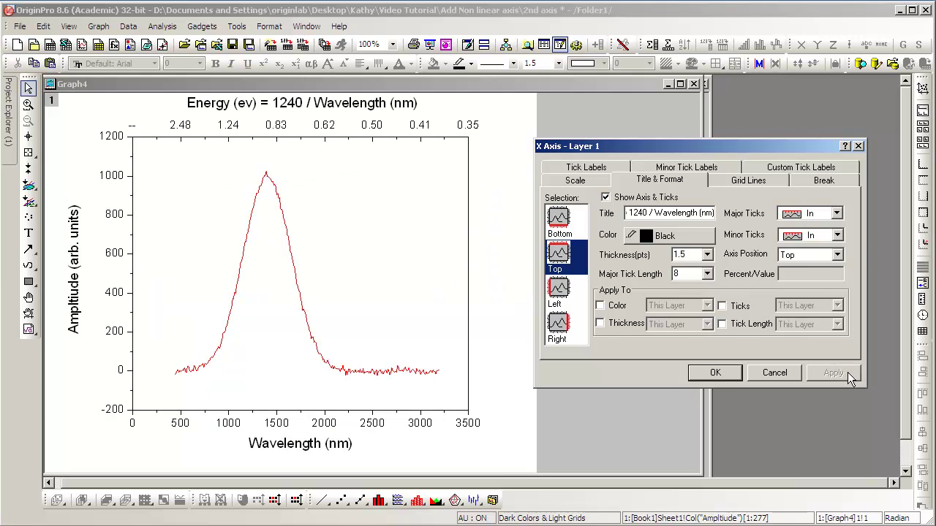
pyautogui.click(841, 169)
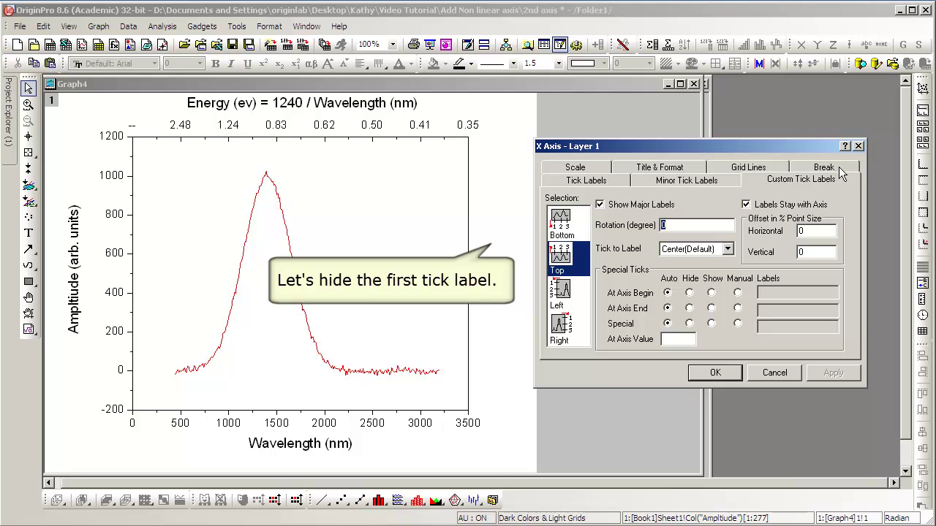
# Step: Set At Axis Begin to Hide for both the top and bottom X axes
pyautogui.click(689, 293)
pyautogui.click(835, 373)
pyautogui.click(569, 230)
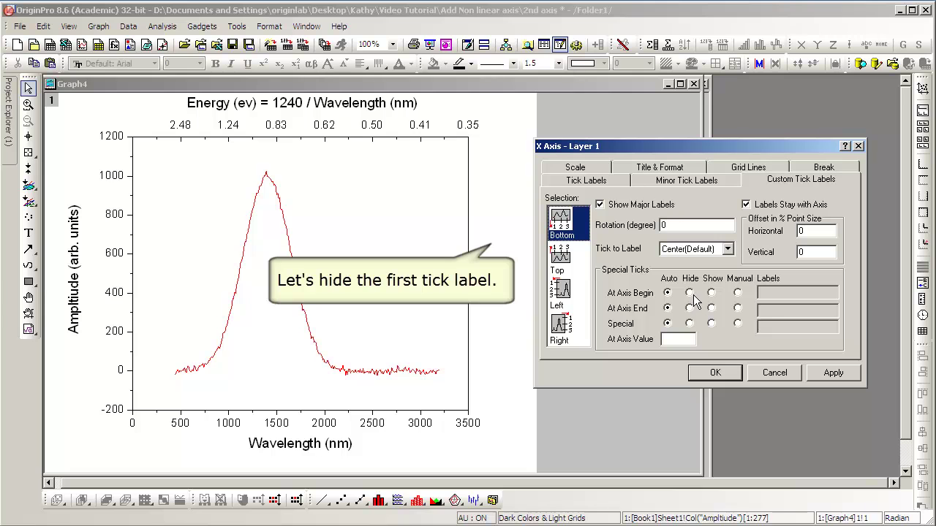
pyautogui.click(833, 373)
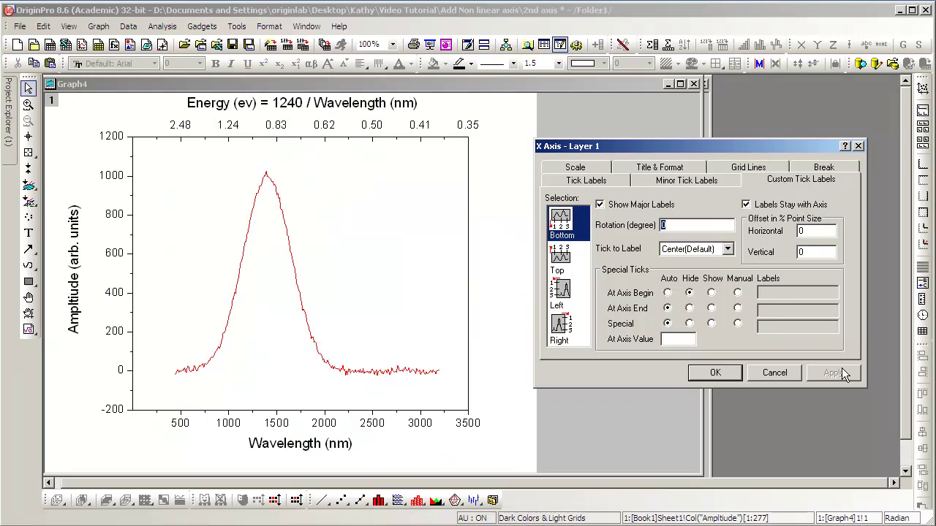
# Step: Add major vertical grid lines to Graph4, confirm, and minimize Graph4 to reveal Graph2
pyautogui.click(775, 171)
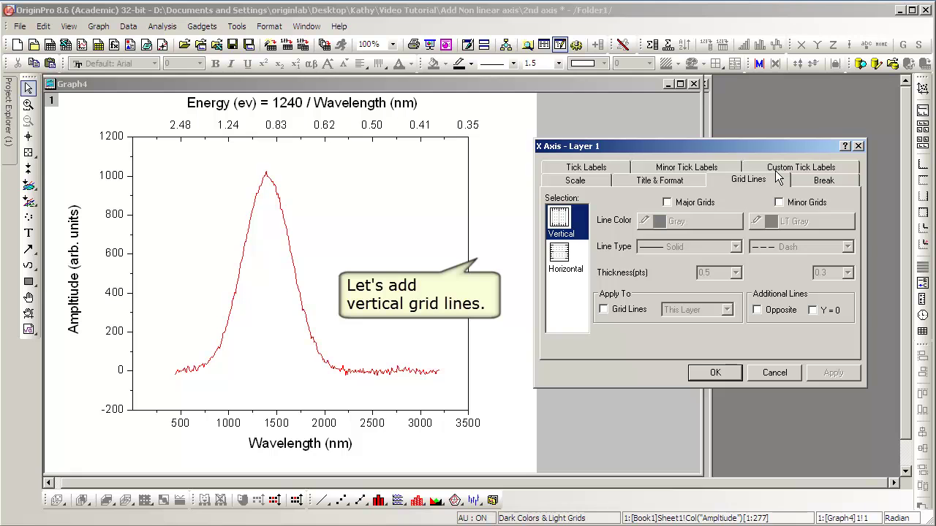
pyautogui.click(668, 202)
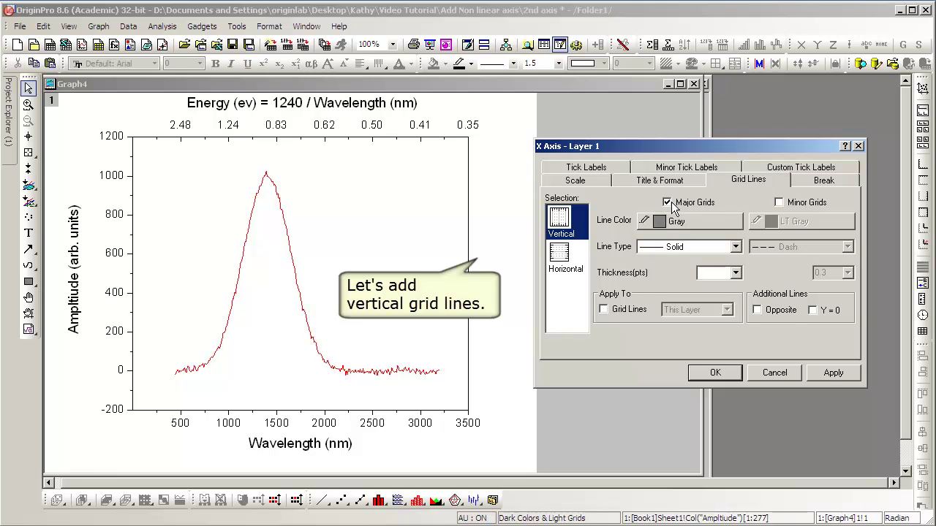
pyautogui.click(837, 374)
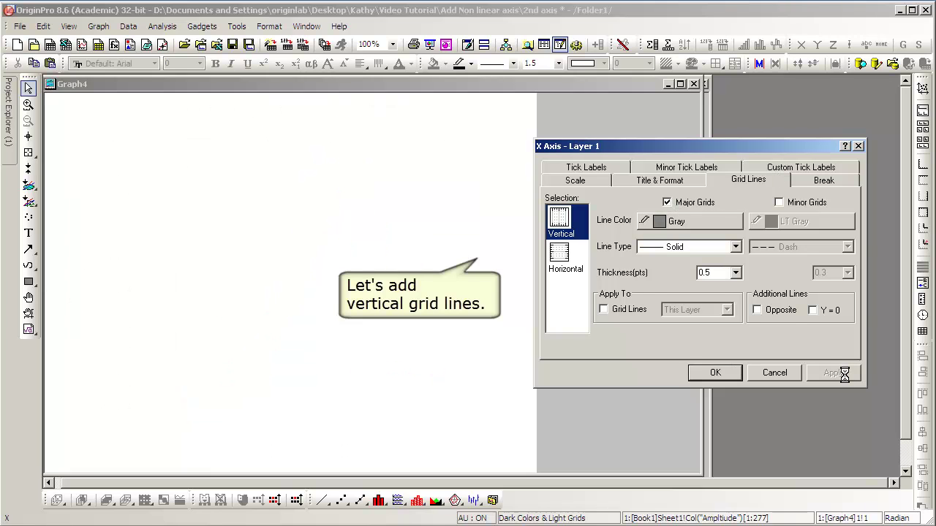
pyautogui.click(727, 380)
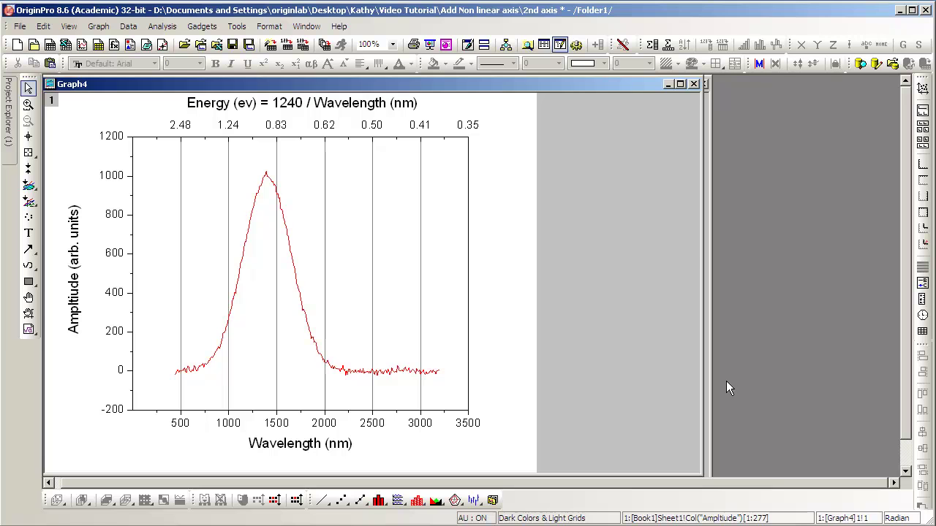
pyautogui.click(666, 85)
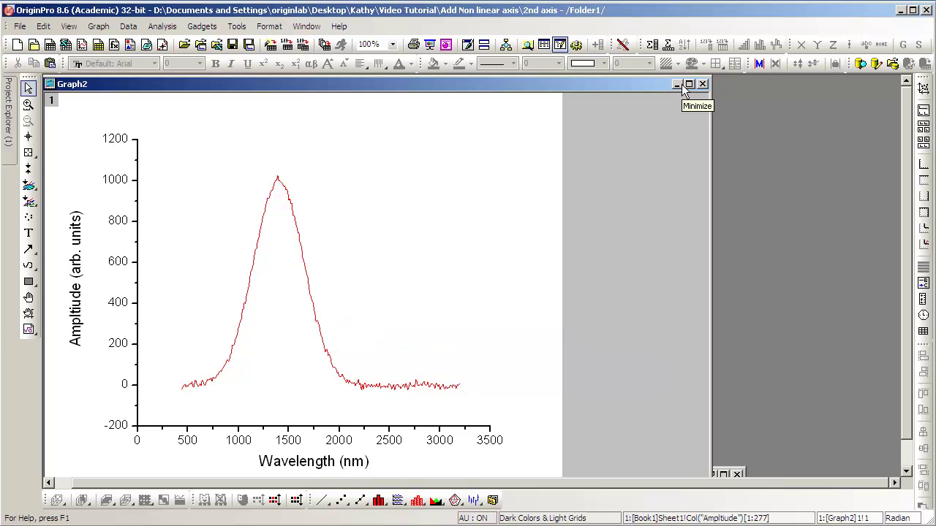
# Step: Open the Graph menu for Graph2
pyautogui.click(109, 27)
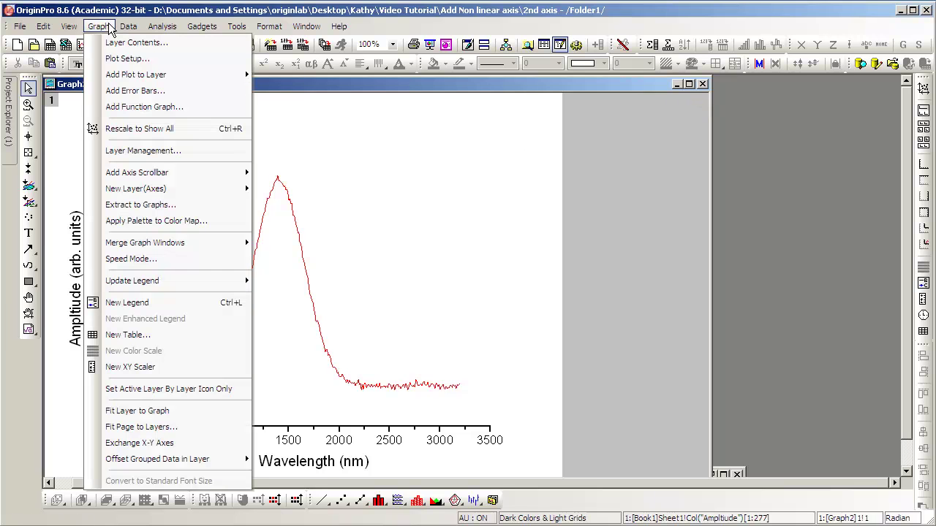
# Step: Add a Top-X layer (linked Y scale and dimension) with a Reciprocal X scale to Graph2
pyautogui.click(192, 150)
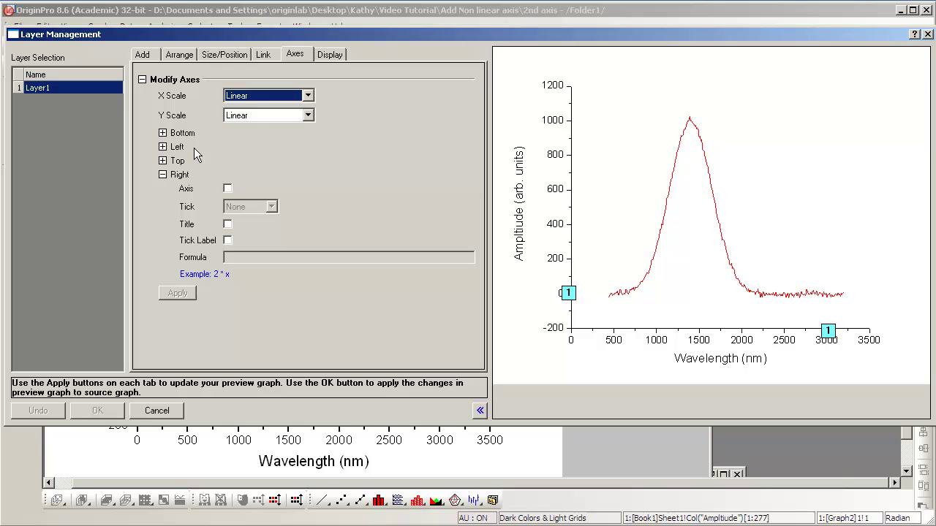
pyautogui.click(152, 62)
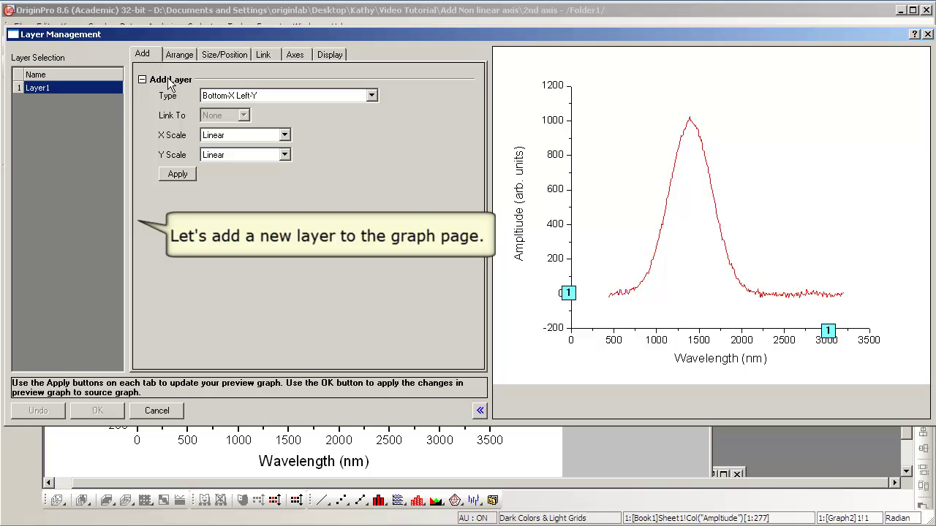
pyautogui.click(371, 96)
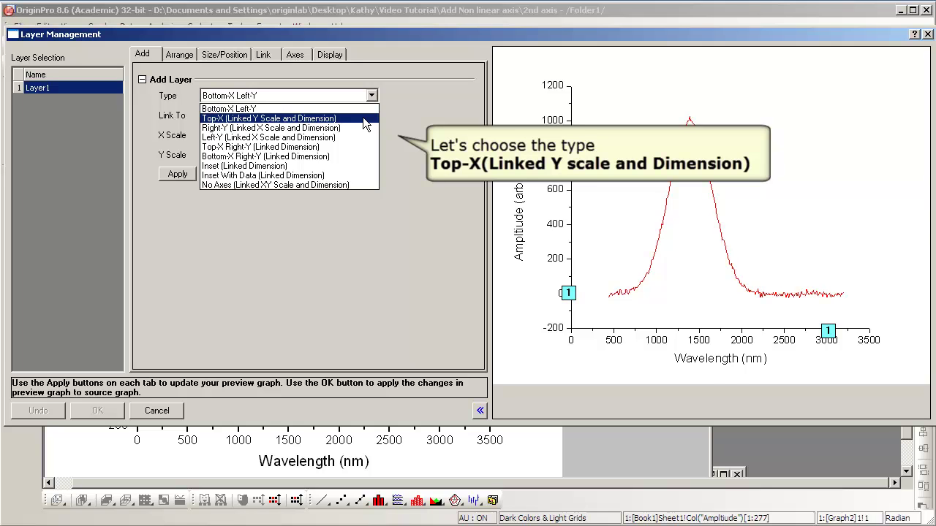
pyautogui.click(362, 118)
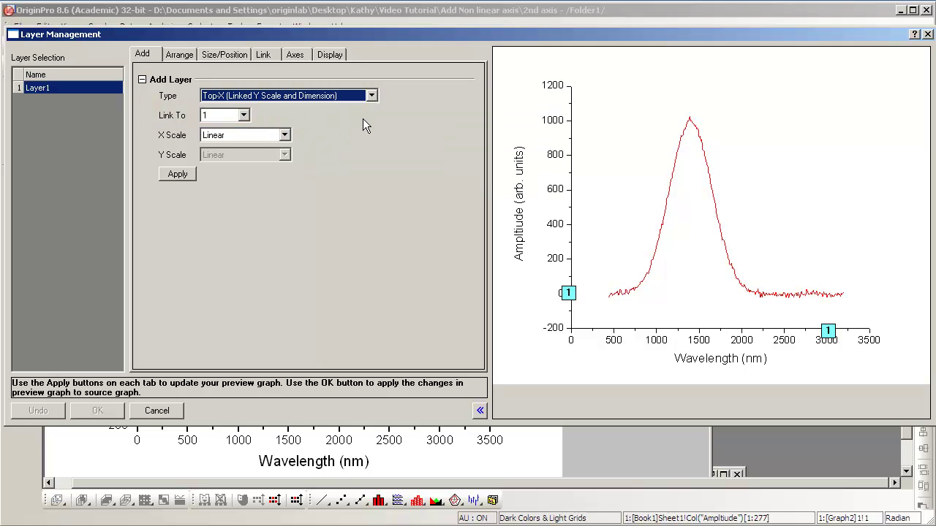
pyautogui.click(285, 135)
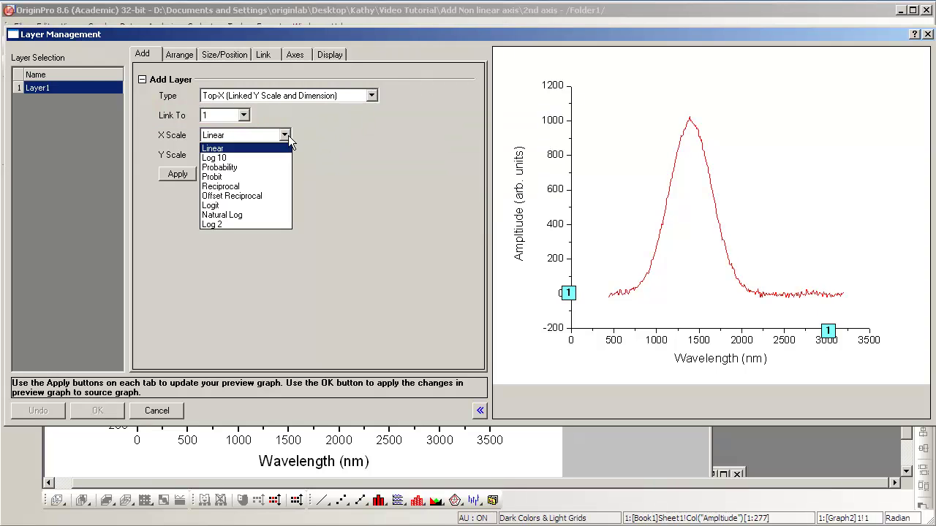
pyautogui.click(278, 187)
pyautogui.click(191, 176)
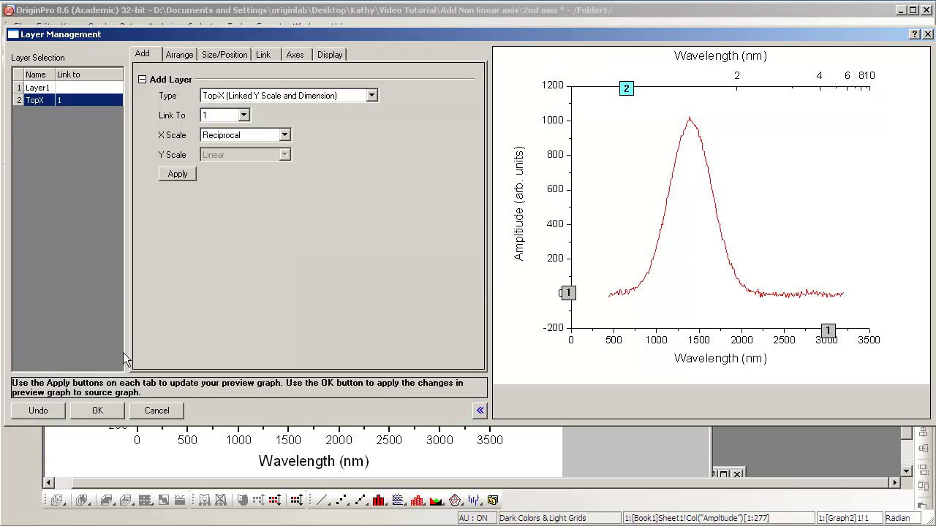
pyautogui.click(108, 408)
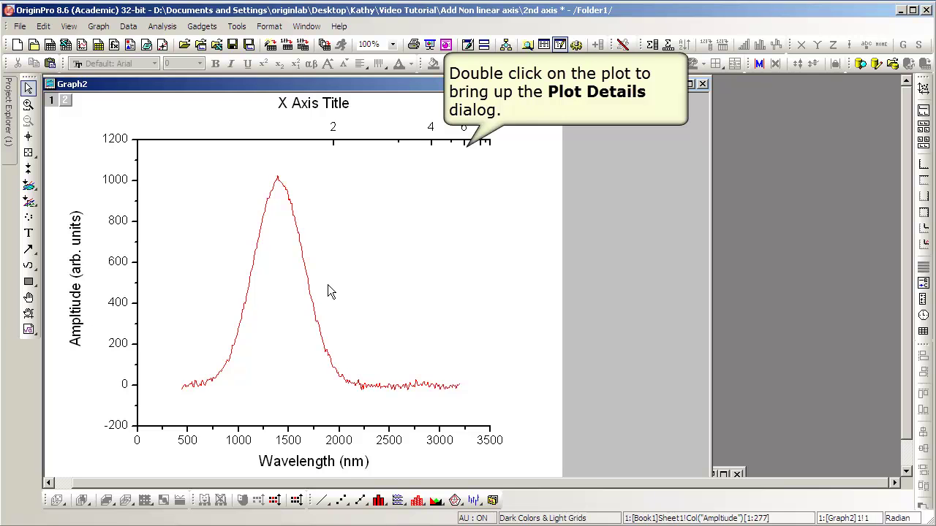
# Step: Link the TopX layer's X axis to Layer1 with custom formulas X1=1240/x1 and X2=1240/x2
pyautogui.doubleClick(358, 271)
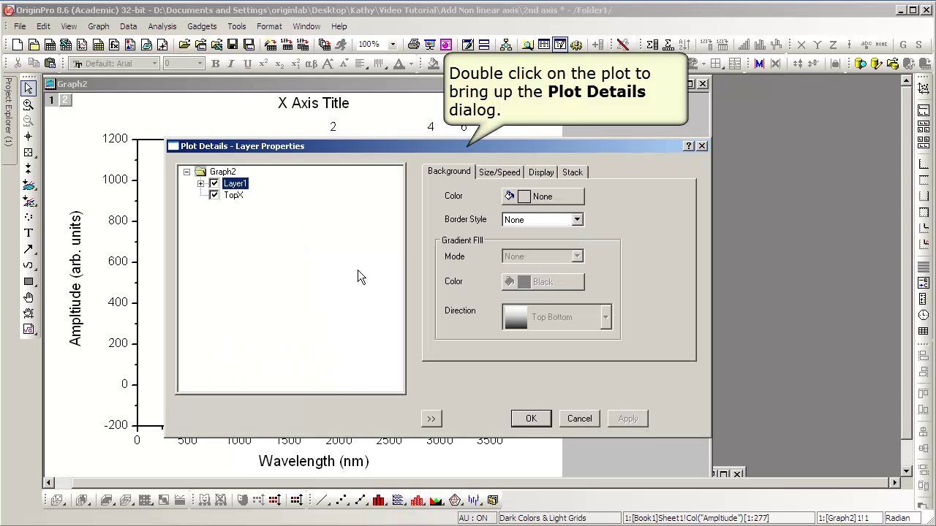
pyautogui.moveTo(370, 151); pyautogui.dragTo(555, 105)
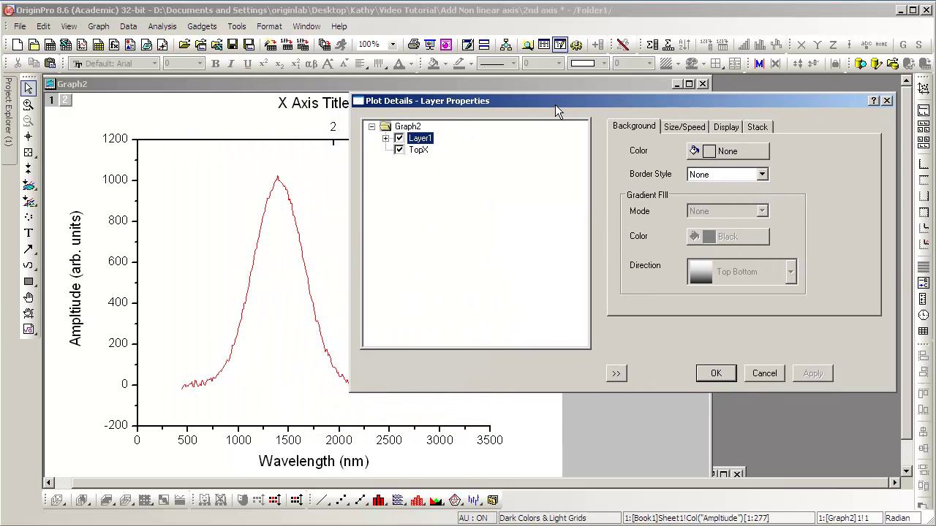
pyautogui.click(427, 154)
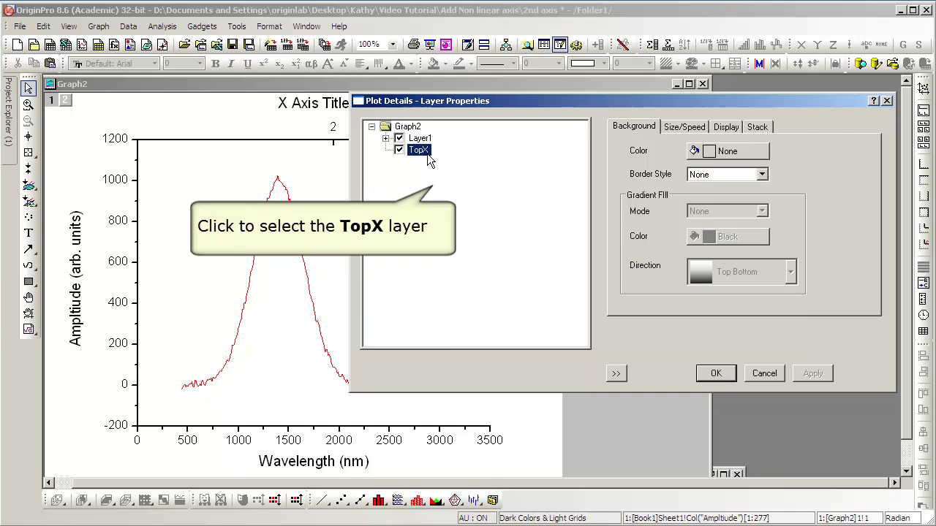
pyautogui.click(617, 371)
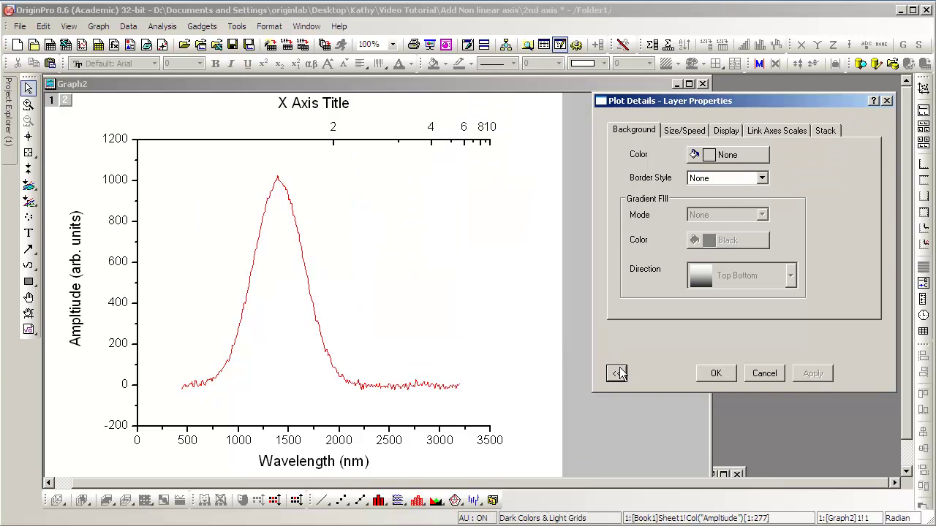
pyautogui.click(787, 133)
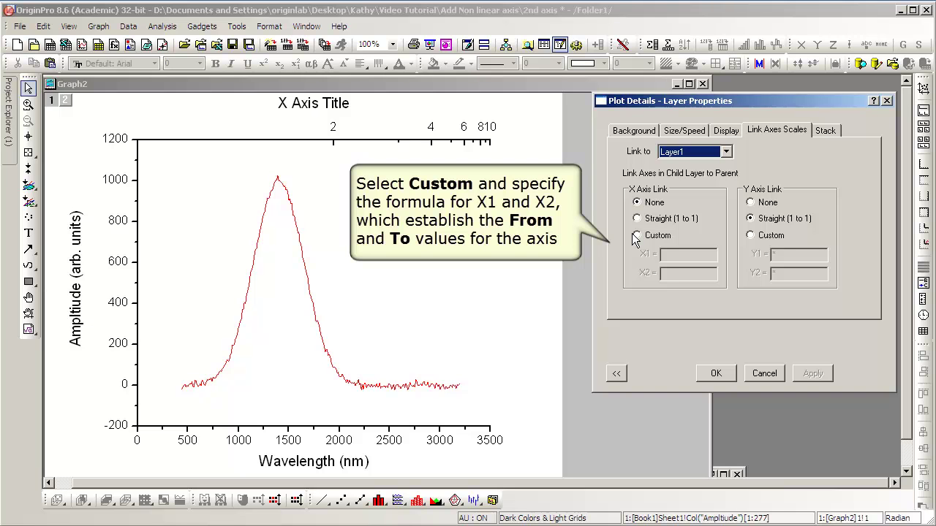
pyautogui.click(635, 236)
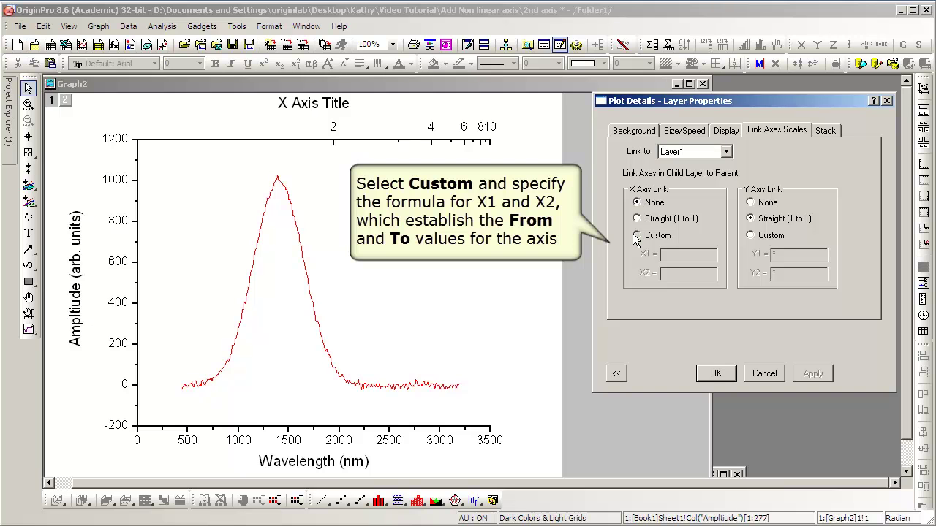
pyautogui.click(671, 254)
pyautogui.write('12')
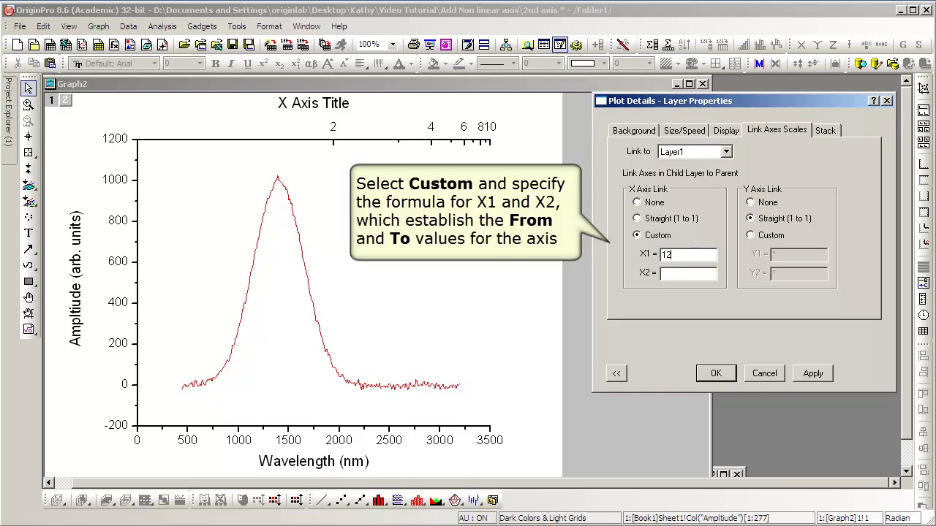
pyautogui.write('40/x1')
pyautogui.write('1240')
pyautogui.write('/x2')
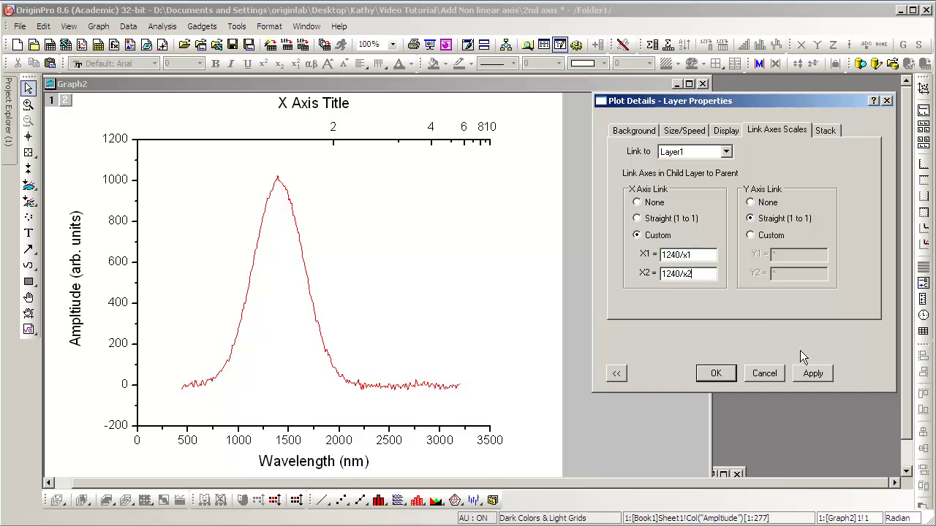
pyautogui.click(830, 373)
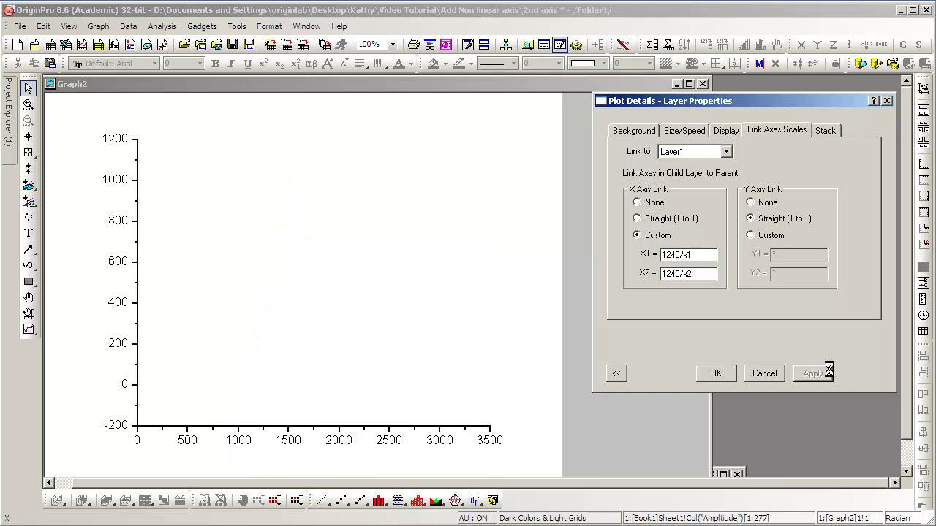
pyautogui.click(716, 373)
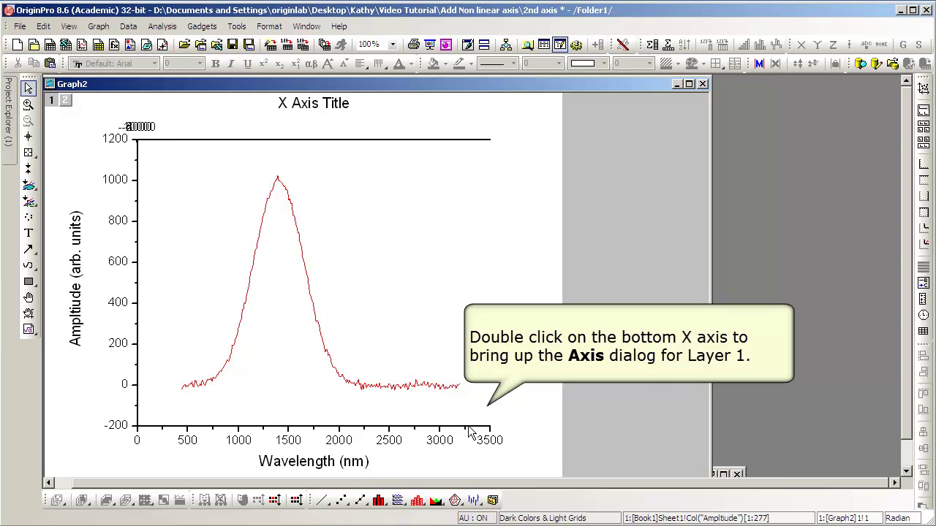
# Step: Set the bottom X axis scale to run from 500 to 3250
pyautogui.doubleClick(468, 428)
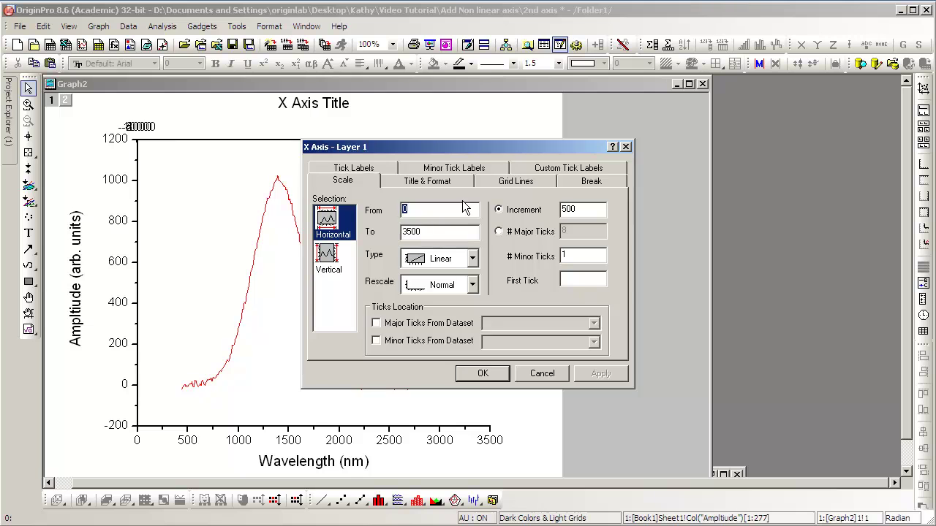
pyautogui.moveTo(462, 150); pyautogui.dragTo(710, 122)
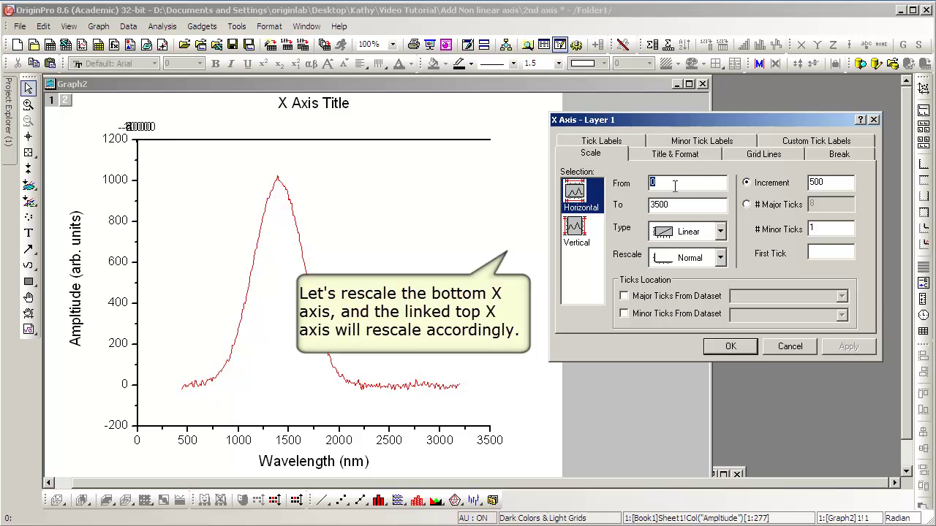
pyautogui.write('500')
pyautogui.press('Tab')
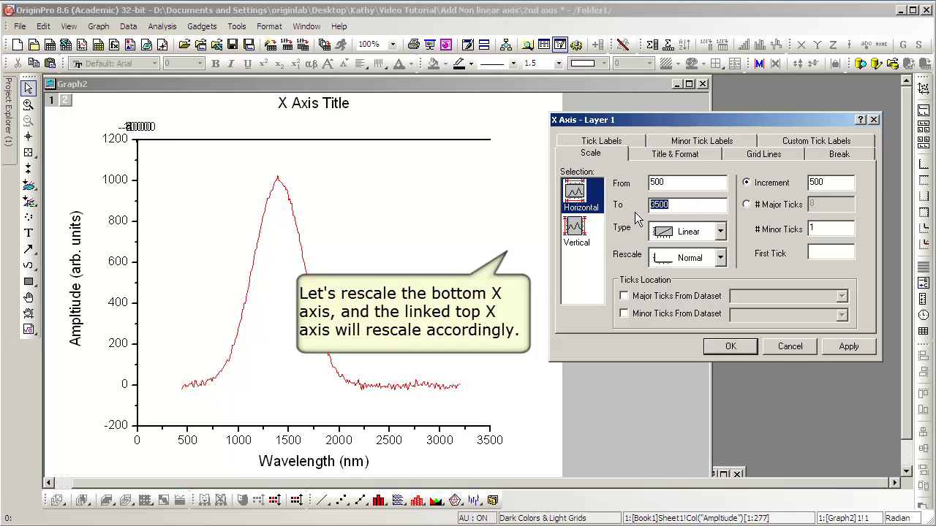
pyautogui.write('3250')
pyautogui.click(864, 348)
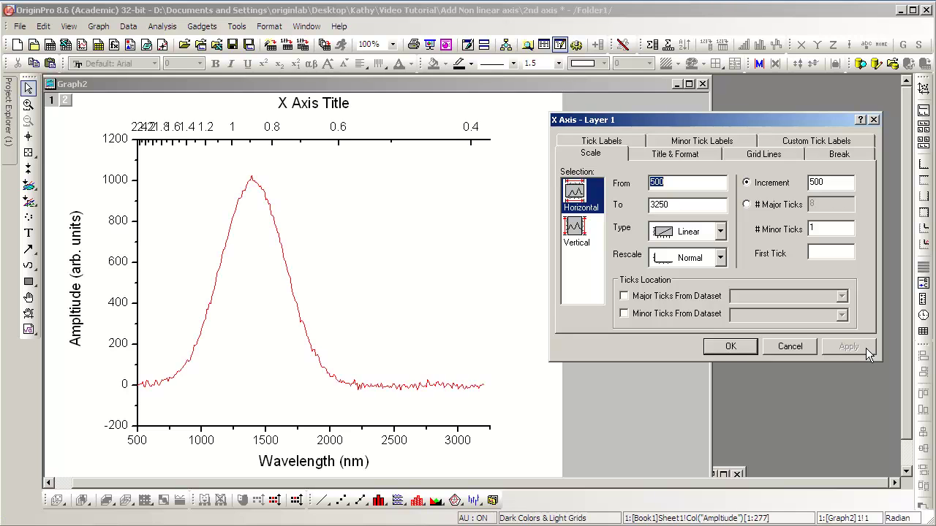
# Step: Add an opposite-side Y axis line to close the graph frame on the right
pyautogui.click(782, 157)
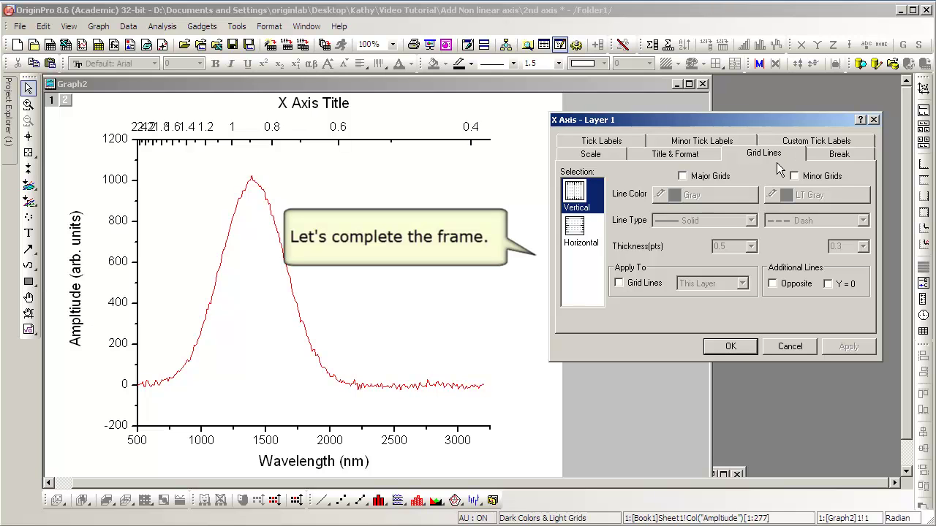
pyautogui.click(593, 235)
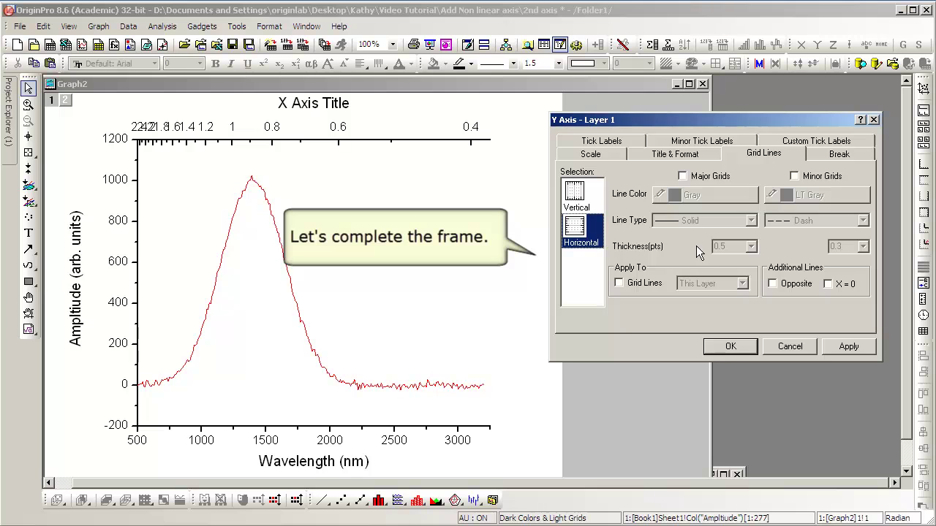
pyautogui.click(772, 284)
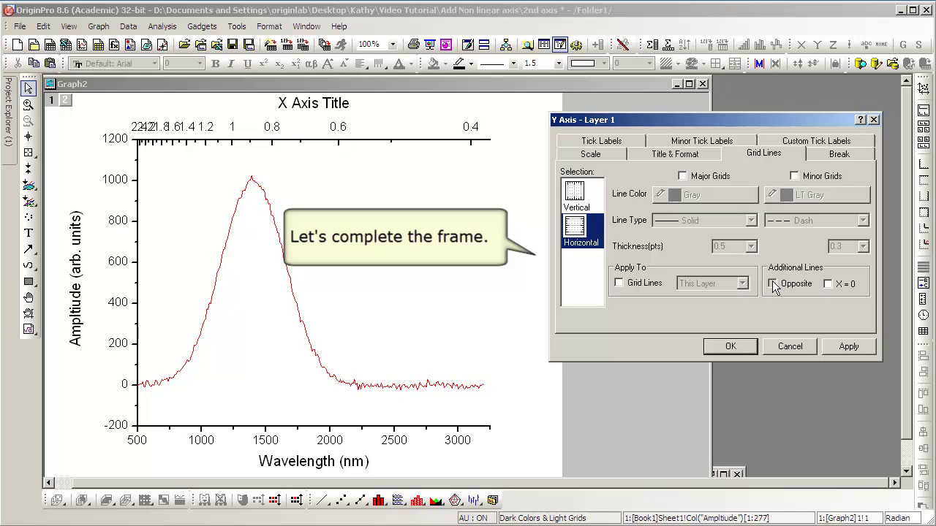
pyautogui.click(865, 348)
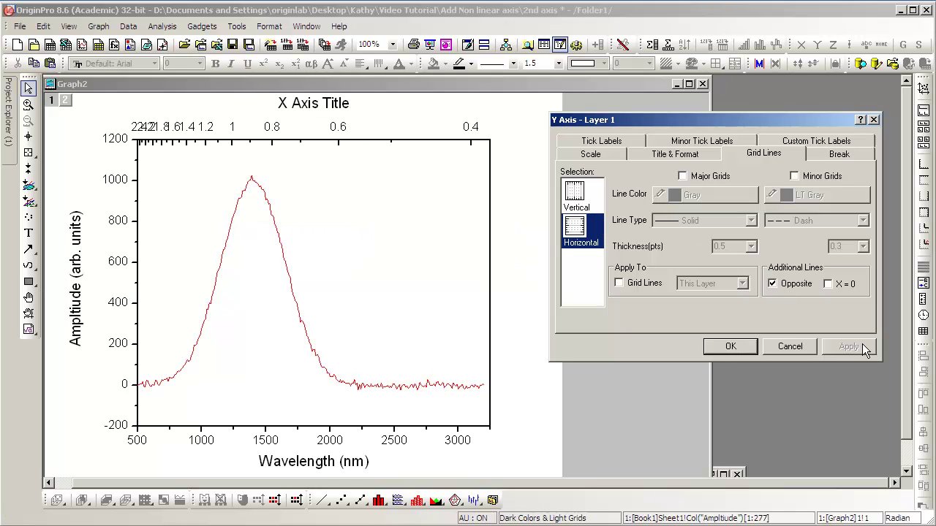
pyautogui.click(749, 347)
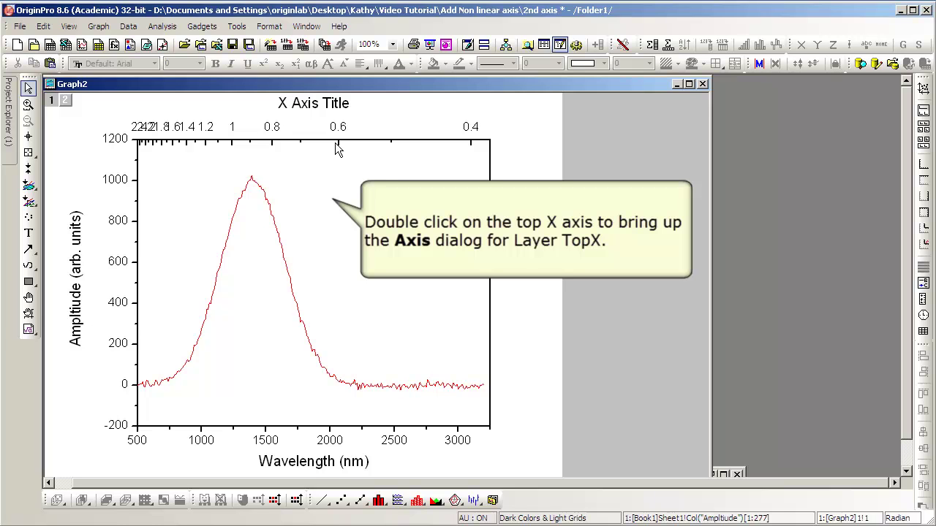
# Step: Replace the top X axis title with 'Energy(ev) = 1240/wavelength(nm)'
pyautogui.doubleClick(336, 146)
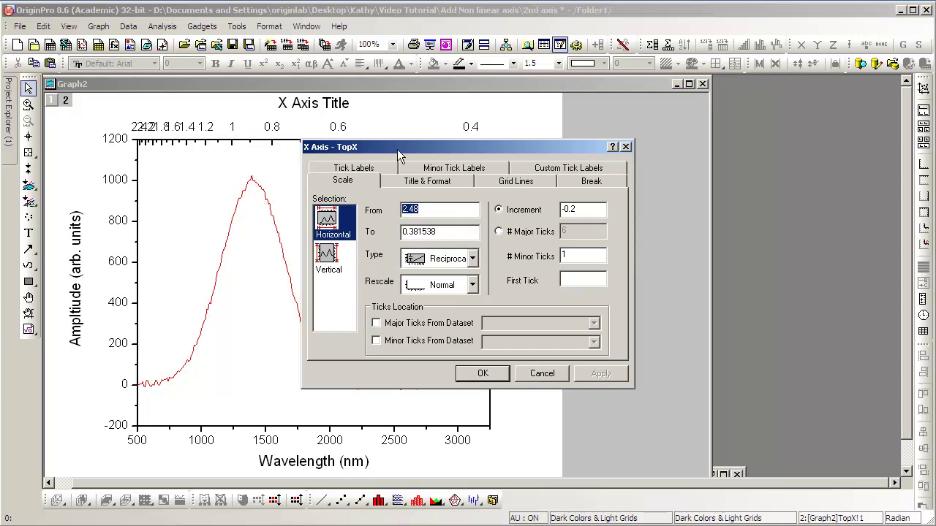
pyautogui.moveTo(414, 152); pyautogui.dragTo(681, 140)
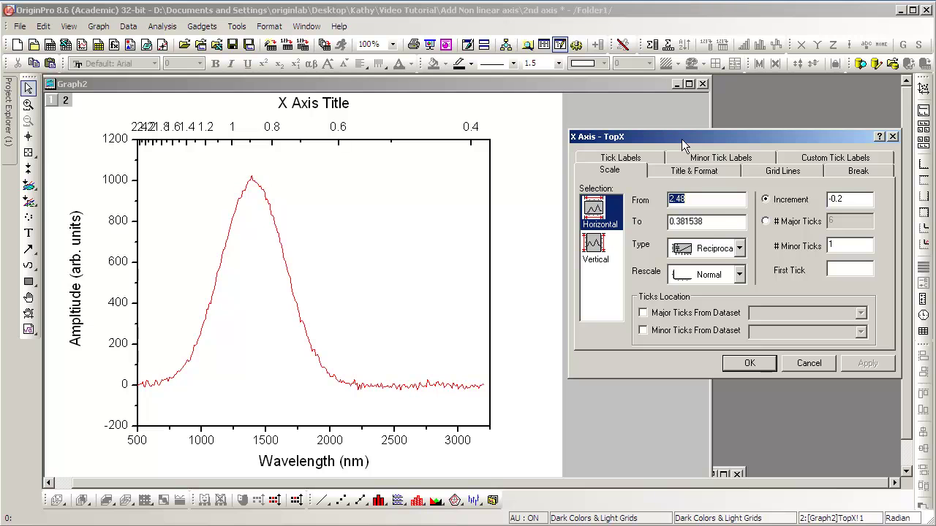
pyautogui.click(728, 174)
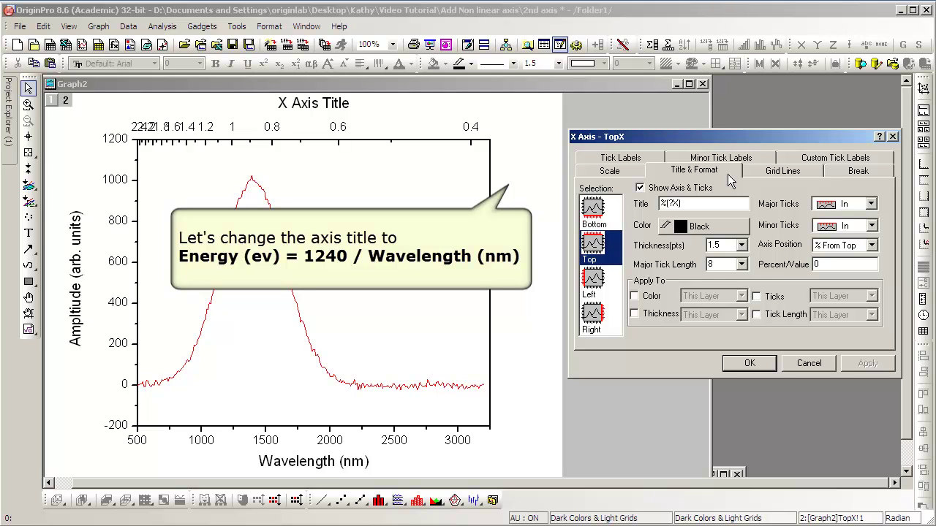
pyautogui.moveTo(694, 204); pyautogui.dragTo(659, 205)
pyautogui.press('Delete')
pyautogui.write('Energy(ev) = 1240/wavelength(nm)')
pyautogui.click(868, 364)
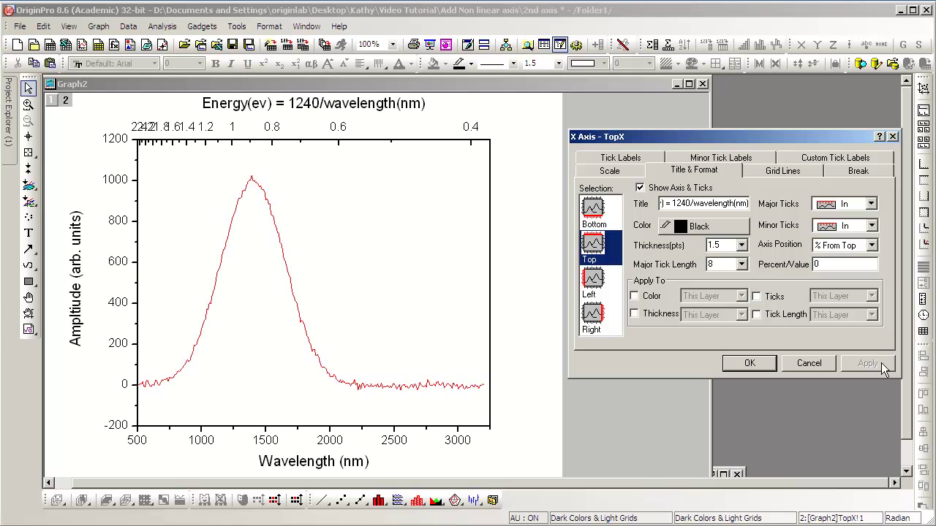
pyautogui.click(870, 160)
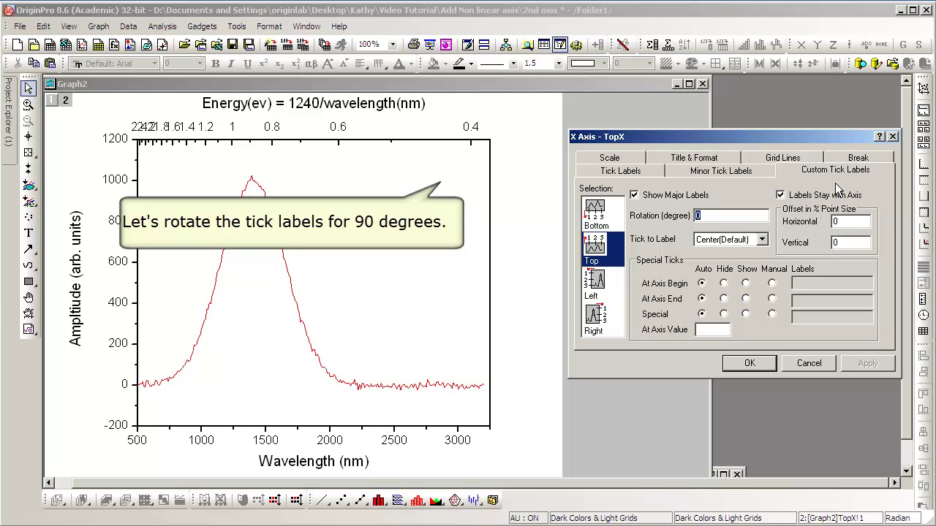
# Step: Rotate the top axis tick labels 90 degrees and add gray major vertical grid lines
pyautogui.write('90')
pyautogui.click(875, 363)
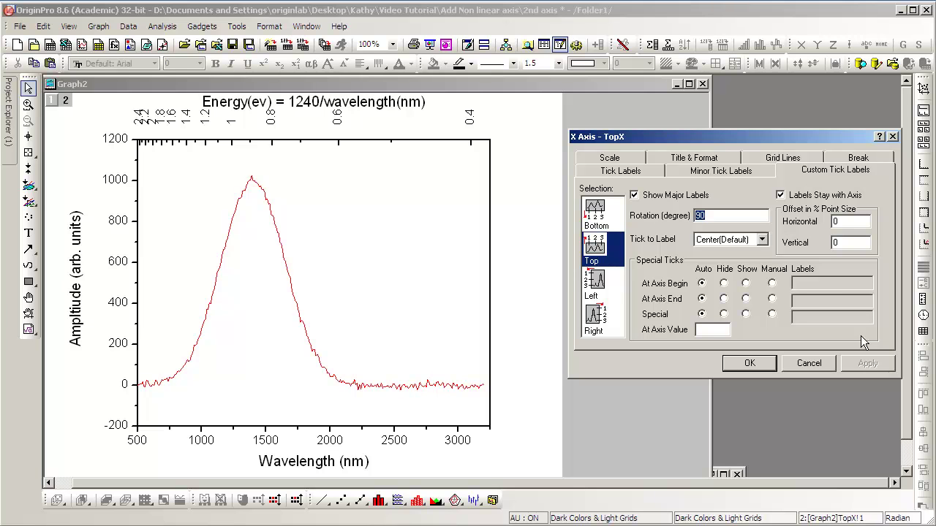
pyautogui.click(800, 158)
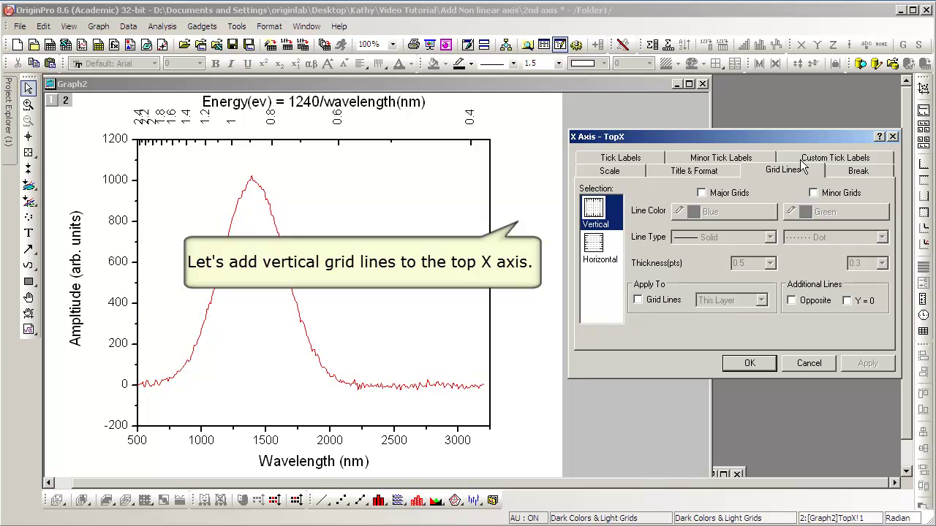
pyautogui.click(702, 193)
pyautogui.click(723, 213)
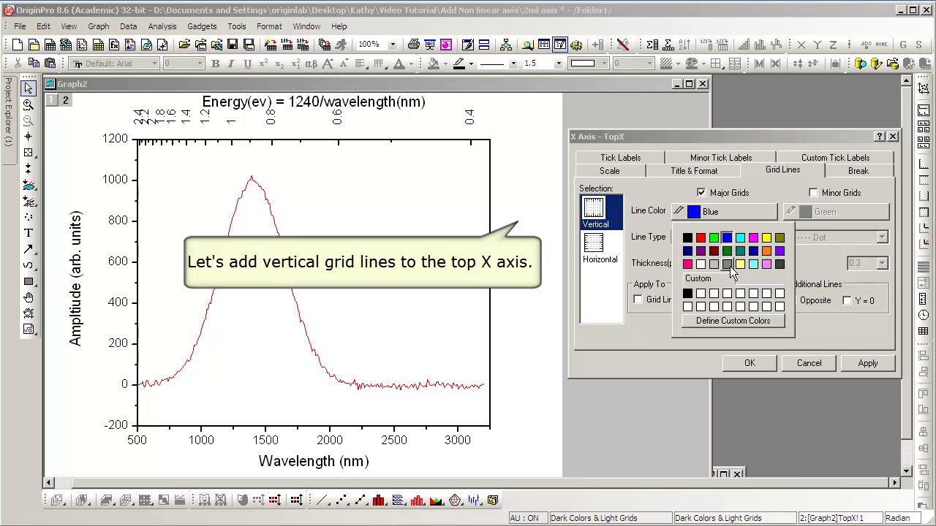
pyautogui.click(729, 267)
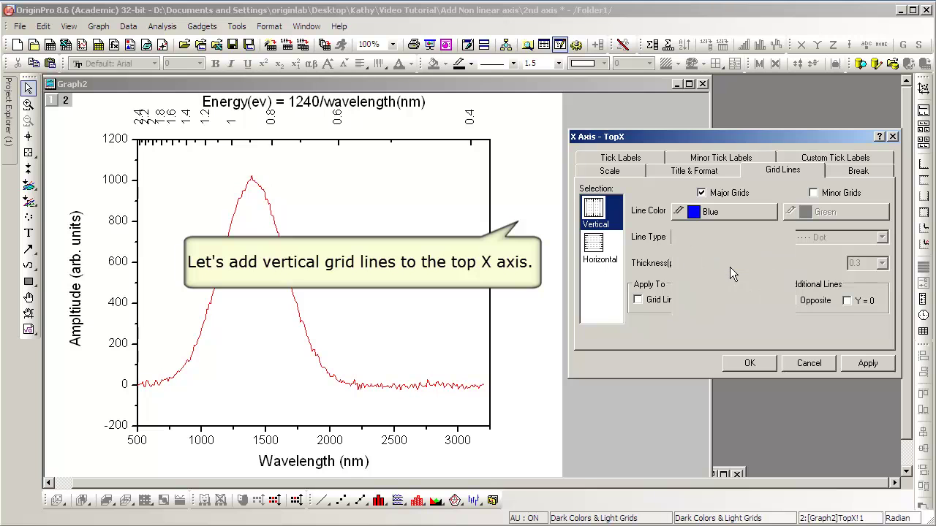
pyautogui.click(881, 365)
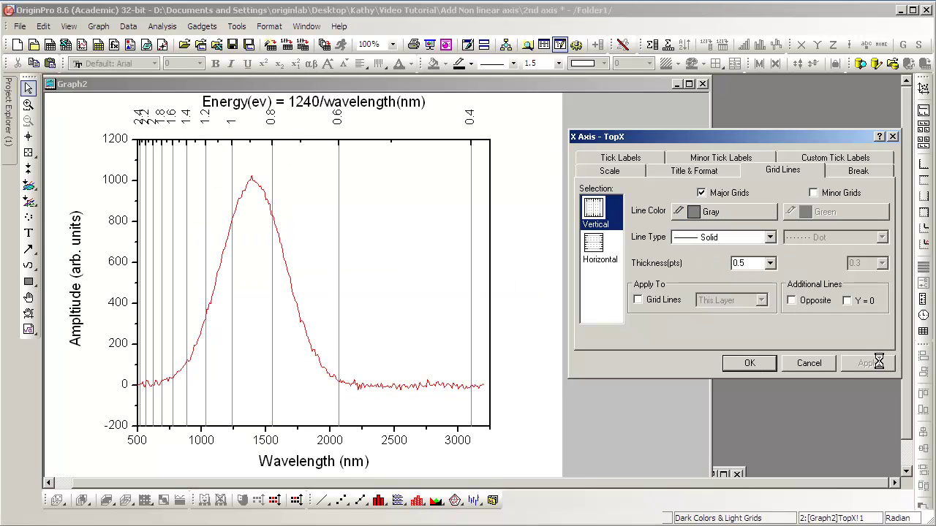
pyautogui.click(765, 367)
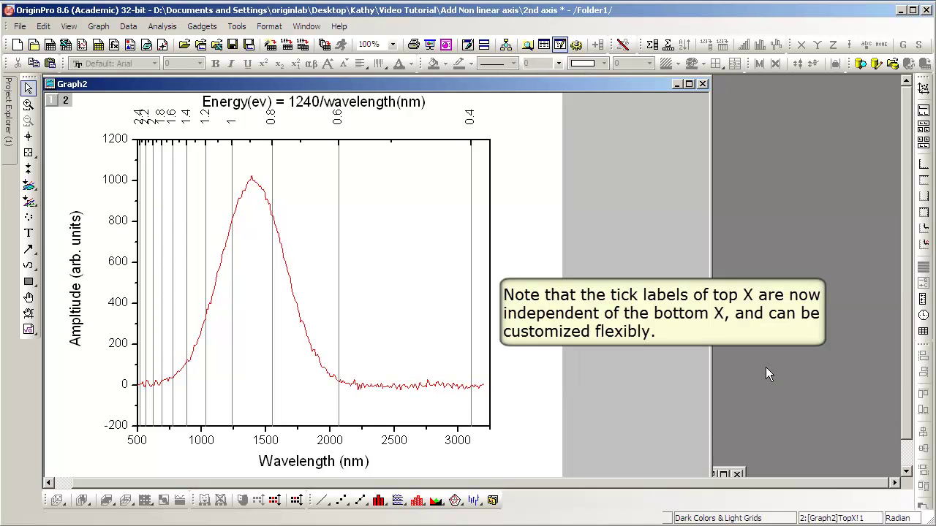